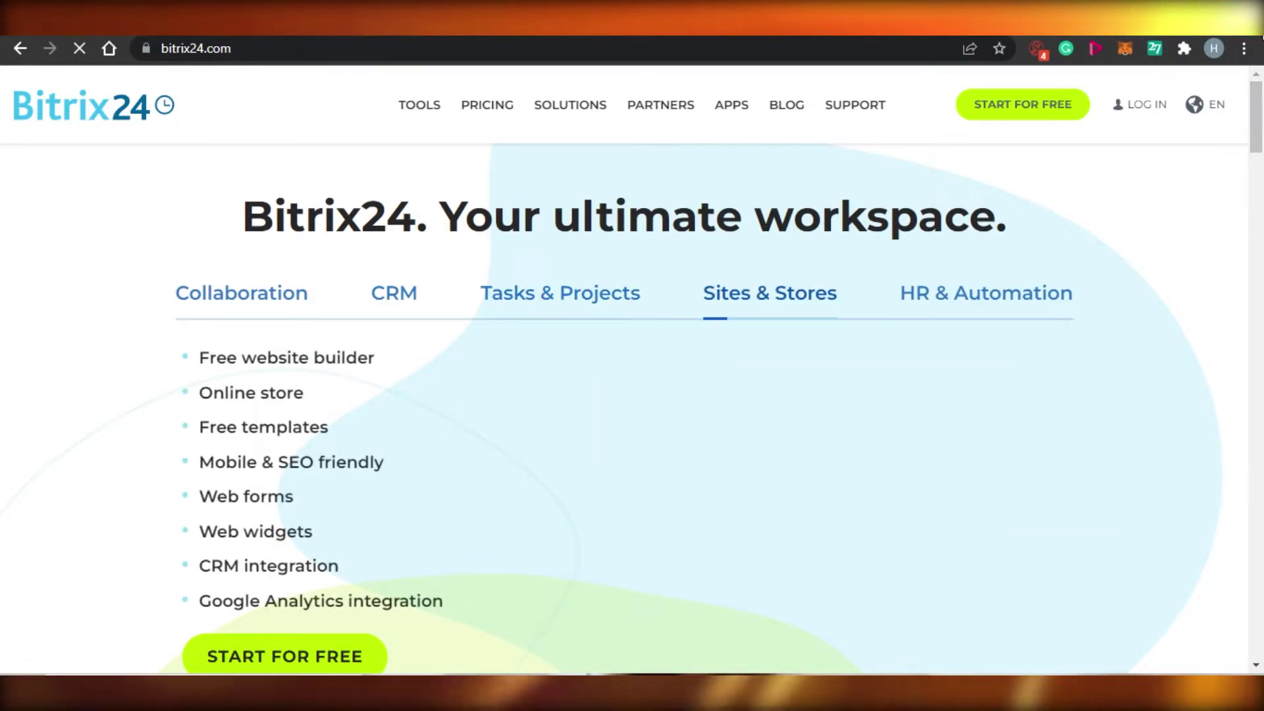
Go to the PRICING section of the Bitrix24 site
{"action": "mouse_move", "coordinate": [1257, 145]}
{"action": "left_mouse_down"}
{"action": "mouse_move", "coordinate": [1261, 395]}
{"action": "mouse_move", "coordinate": [1262, 142]}
{"action": "left_mouse_up"}
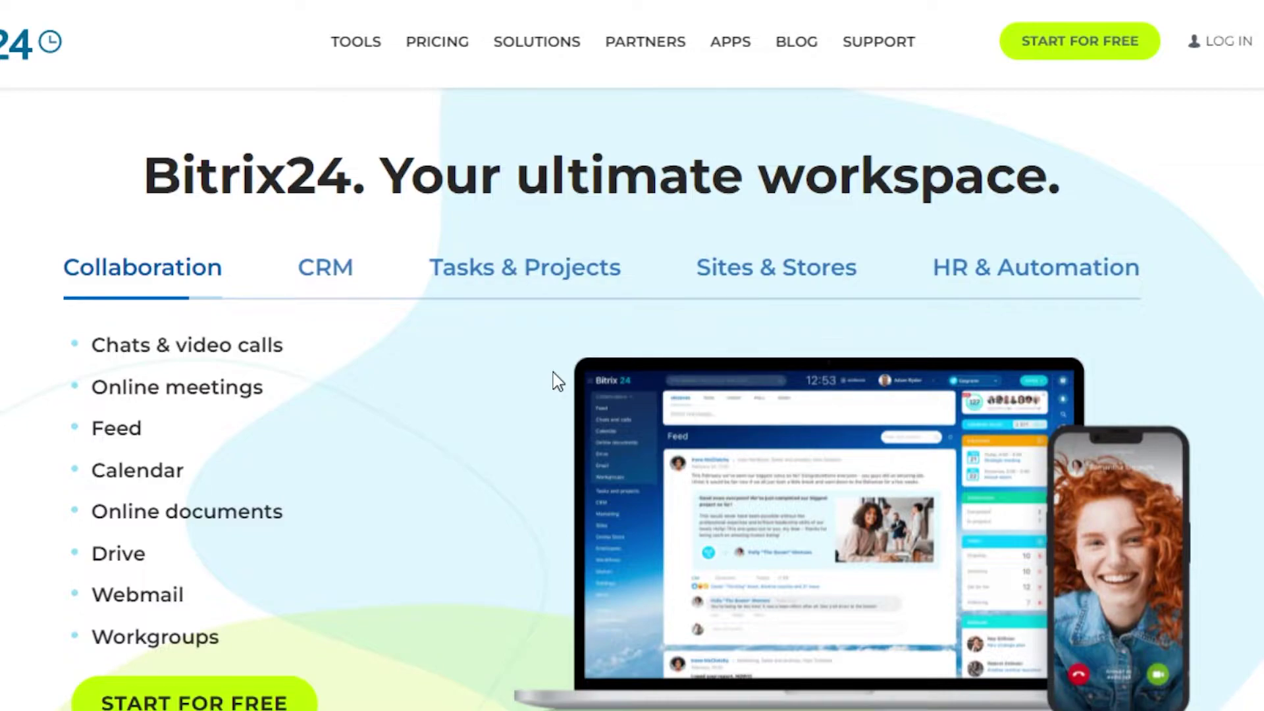
{"action": "left_click", "coordinate": [1035, 267]}
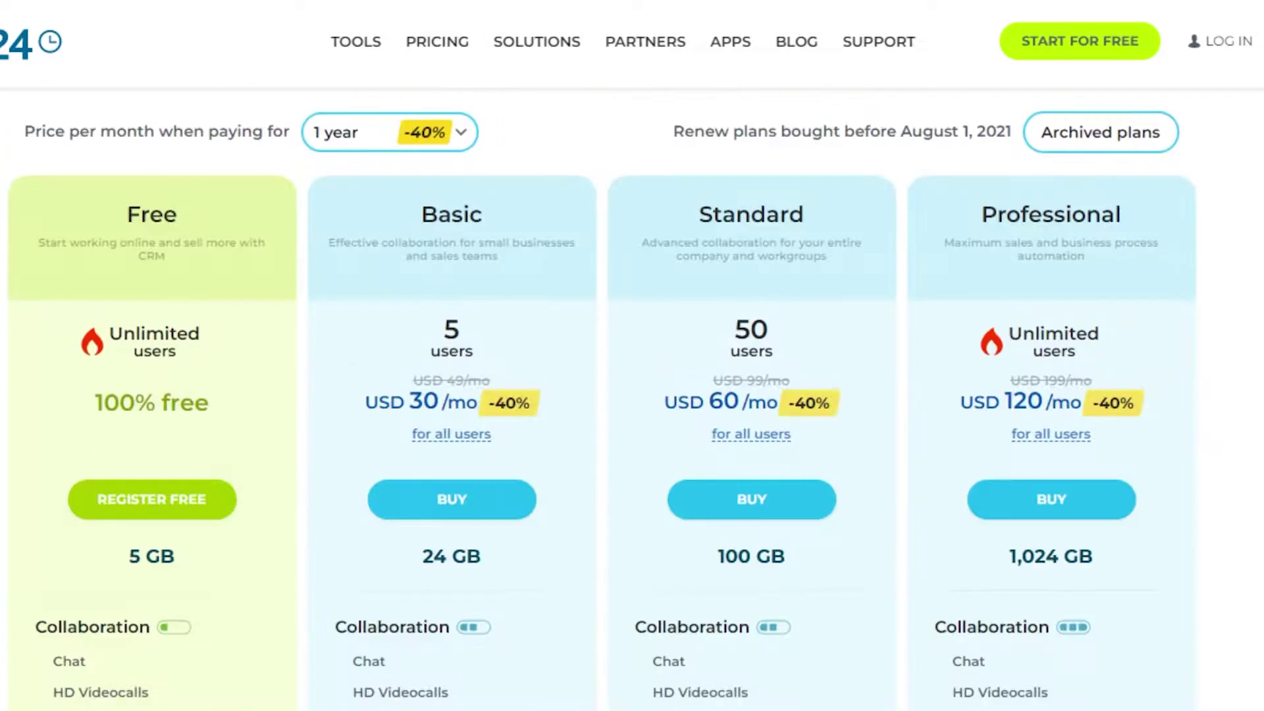
{"action": "scroll", "coordinate": [632, 395], "scroll_direction": "down", "scroll_amount": 10}
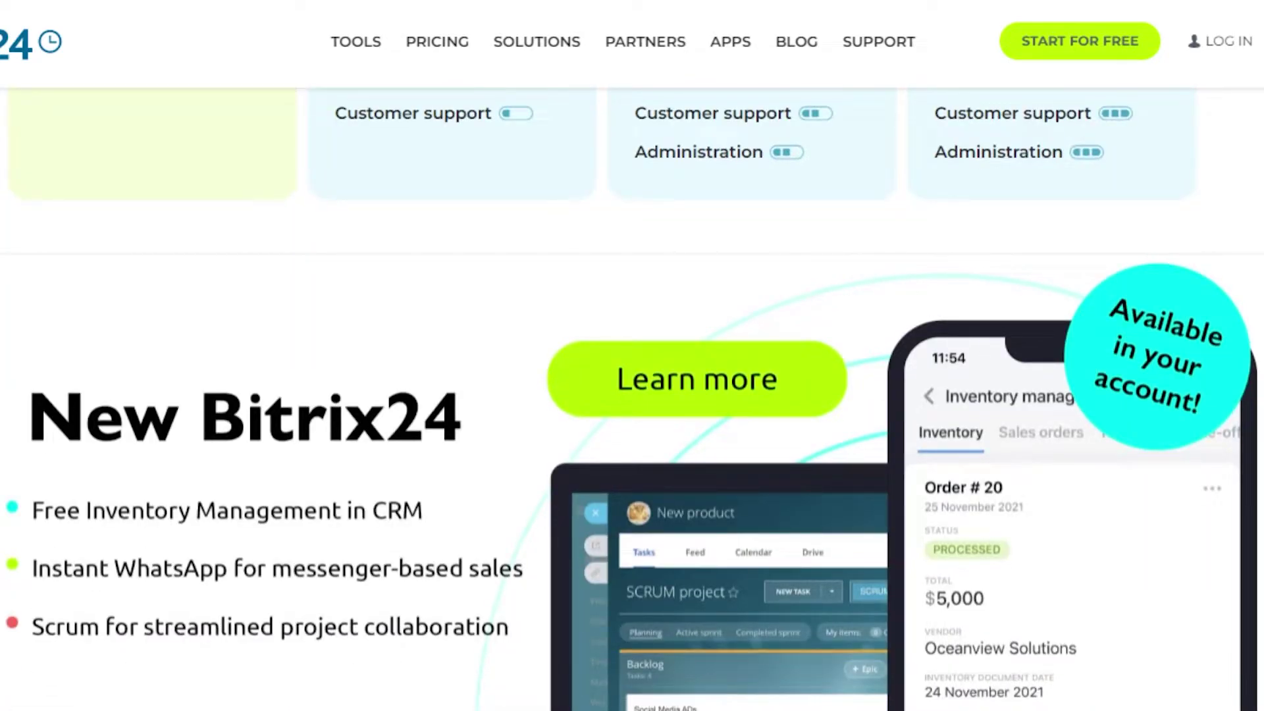
{"action": "scroll", "coordinate": [632, 395], "scroll_direction": "up", "scroll_amount": 10}
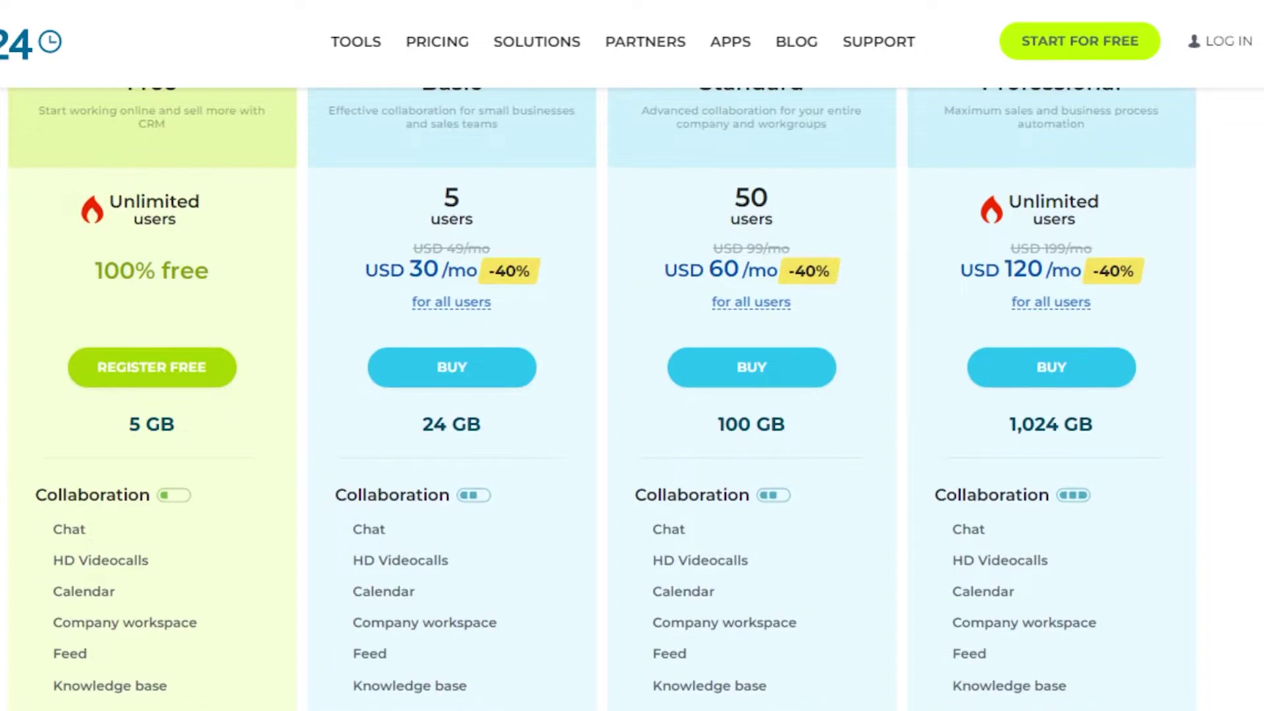
{"action": "scroll", "coordinate": [632, 394], "scroll_direction": "up", "scroll_amount": 10}
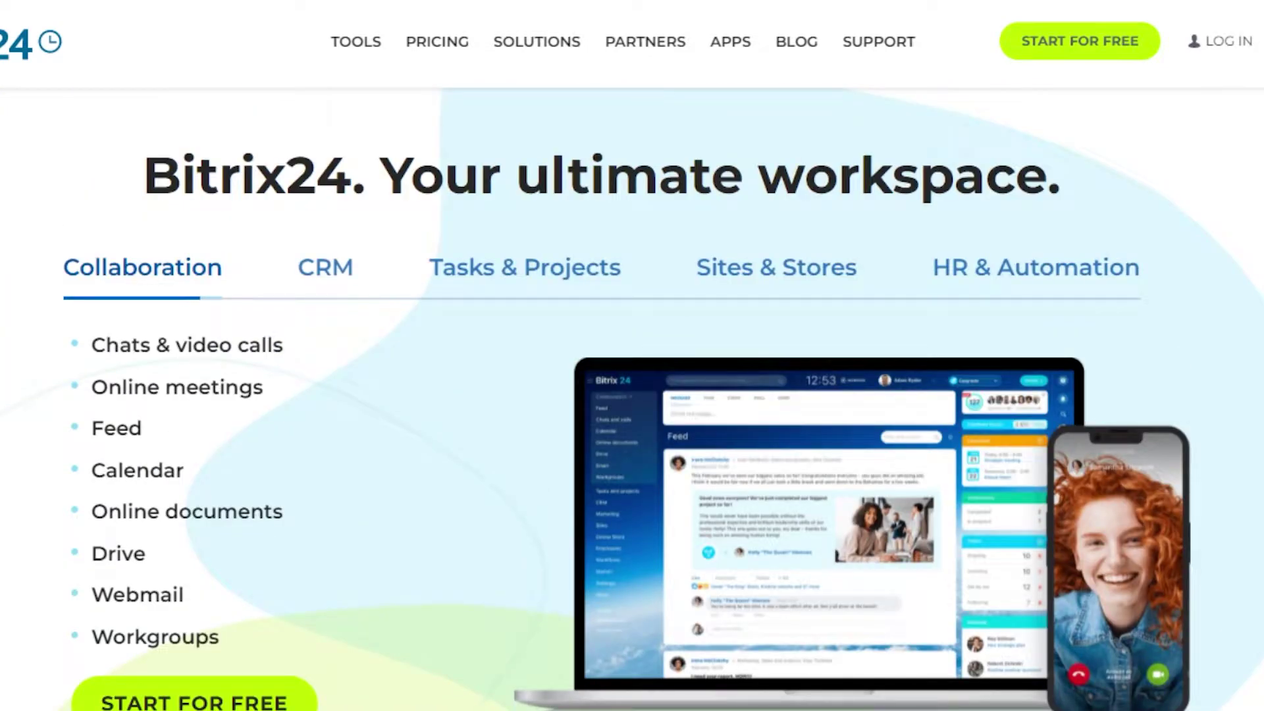
Scroll to the Free, Basic (USD 30), Standard (USD 60) and Professional (USD 120) plan cards
{"action": "scroll", "coordinate": [631, 395], "scroll_direction": "down", "scroll_amount": 8}
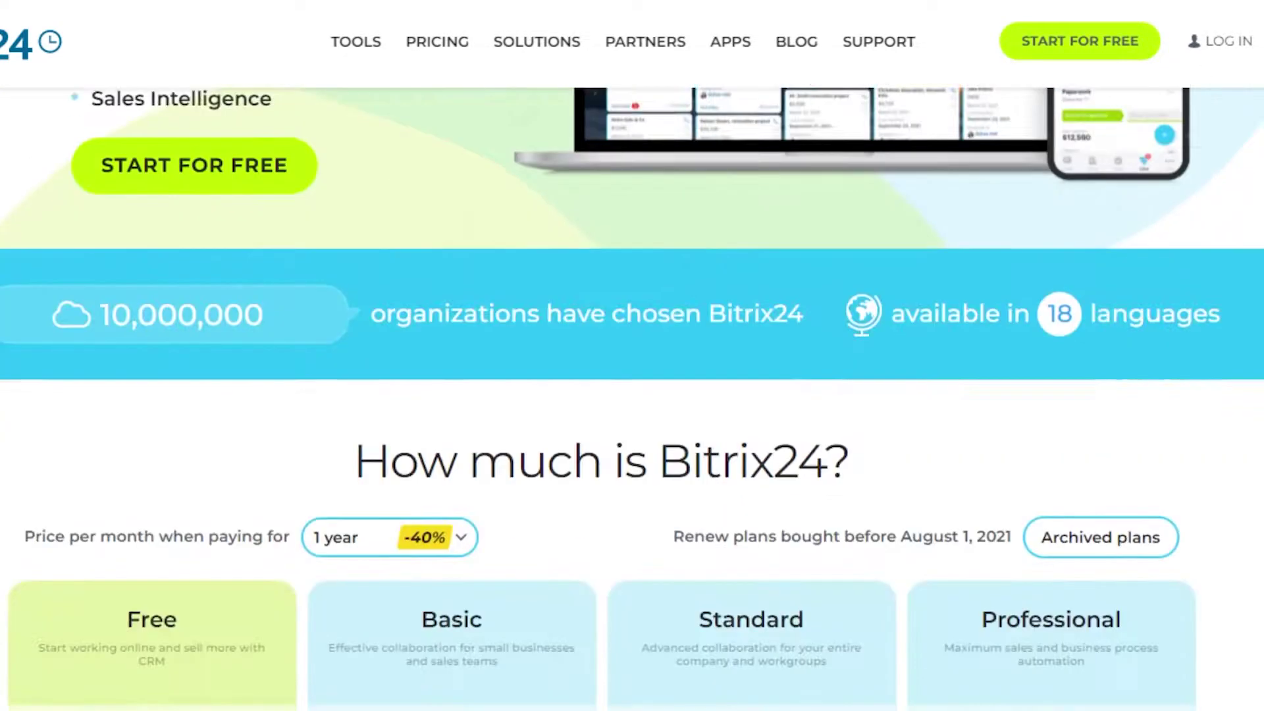
{"action": "scroll", "coordinate": [632, 395], "scroll_direction": "down", "scroll_amount": 15}
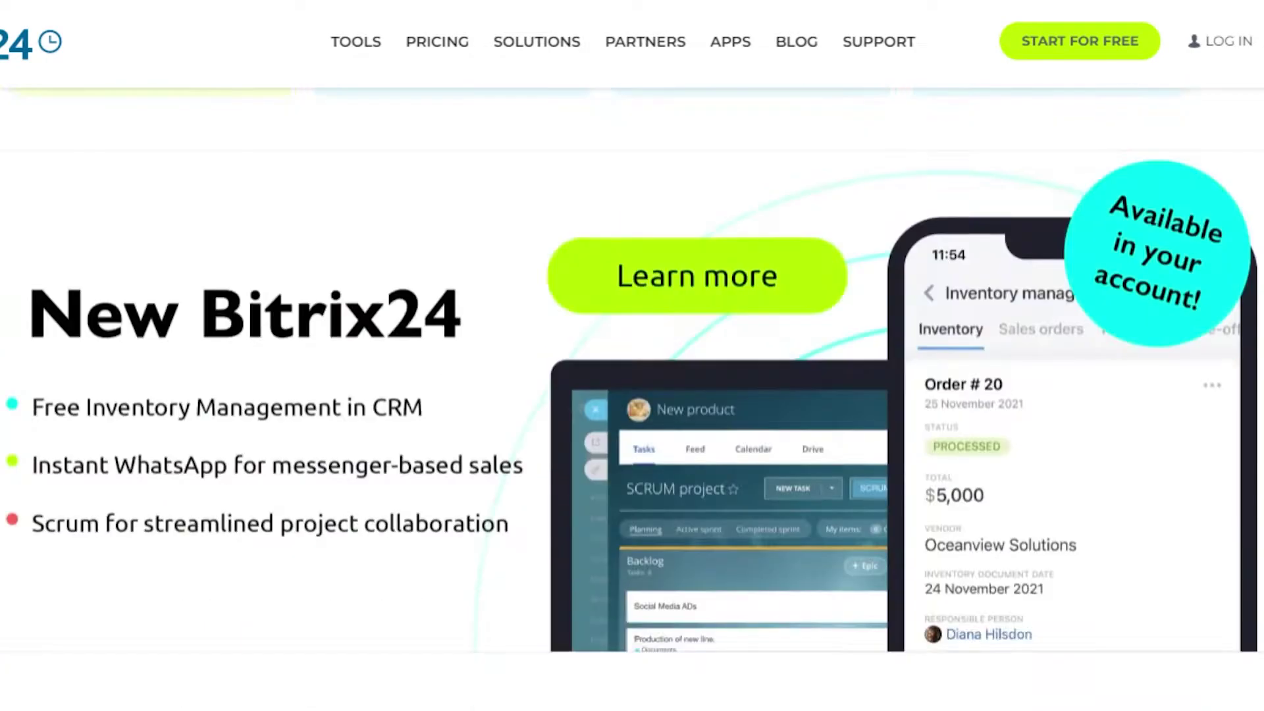
{"action": "scroll", "coordinate": [632, 395], "scroll_direction": "down", "scroll_amount": 1}
{"action": "scroll", "coordinate": [632, 395], "scroll_direction": "up", "scroll_amount": 12}
{"action": "scroll", "coordinate": [632, 395], "scroll_direction": "down", "scroll_amount": 1}
{"action": "scroll", "coordinate": [632, 395], "scroll_direction": "up", "scroll_amount": 3}
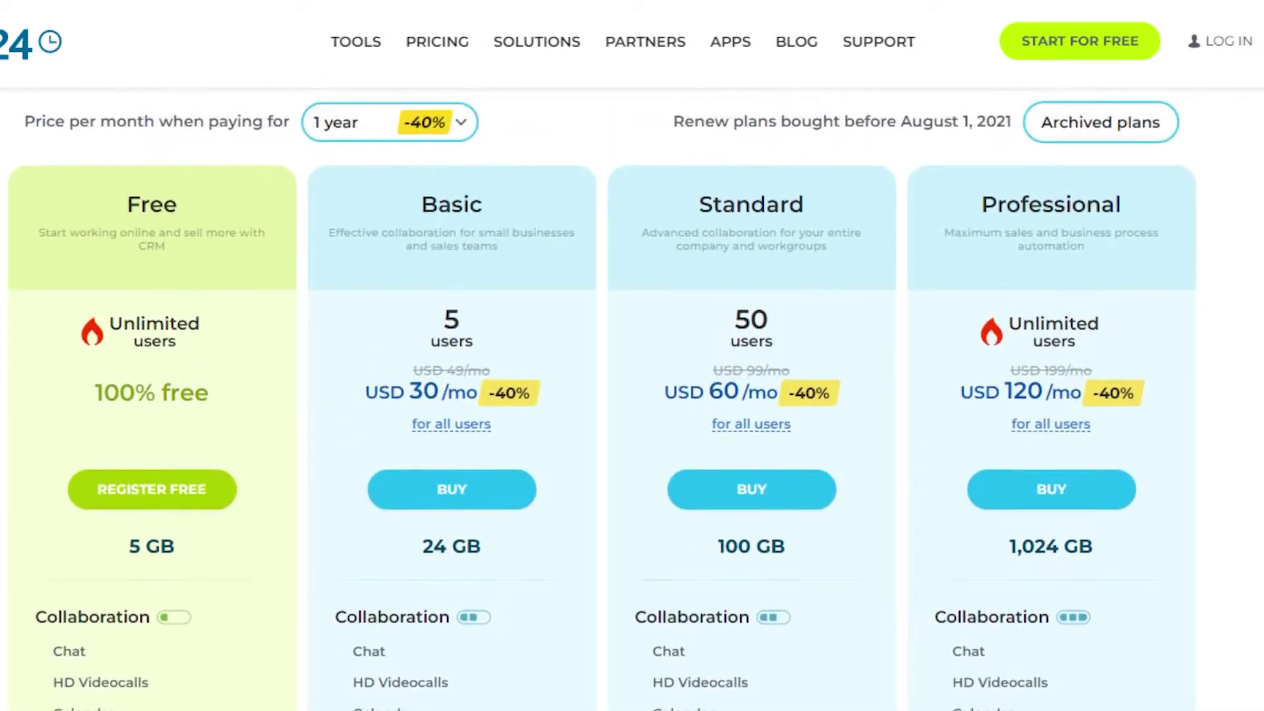
{"action": "scroll", "coordinate": [632, 395], "scroll_direction": "down", "scroll_amount": 2}
{"action": "scroll", "coordinate": [632, 395], "scroll_direction": "up", "scroll_amount": 1}
{"action": "scroll", "coordinate": [632, 395], "scroll_direction": "down", "scroll_amount": 1}
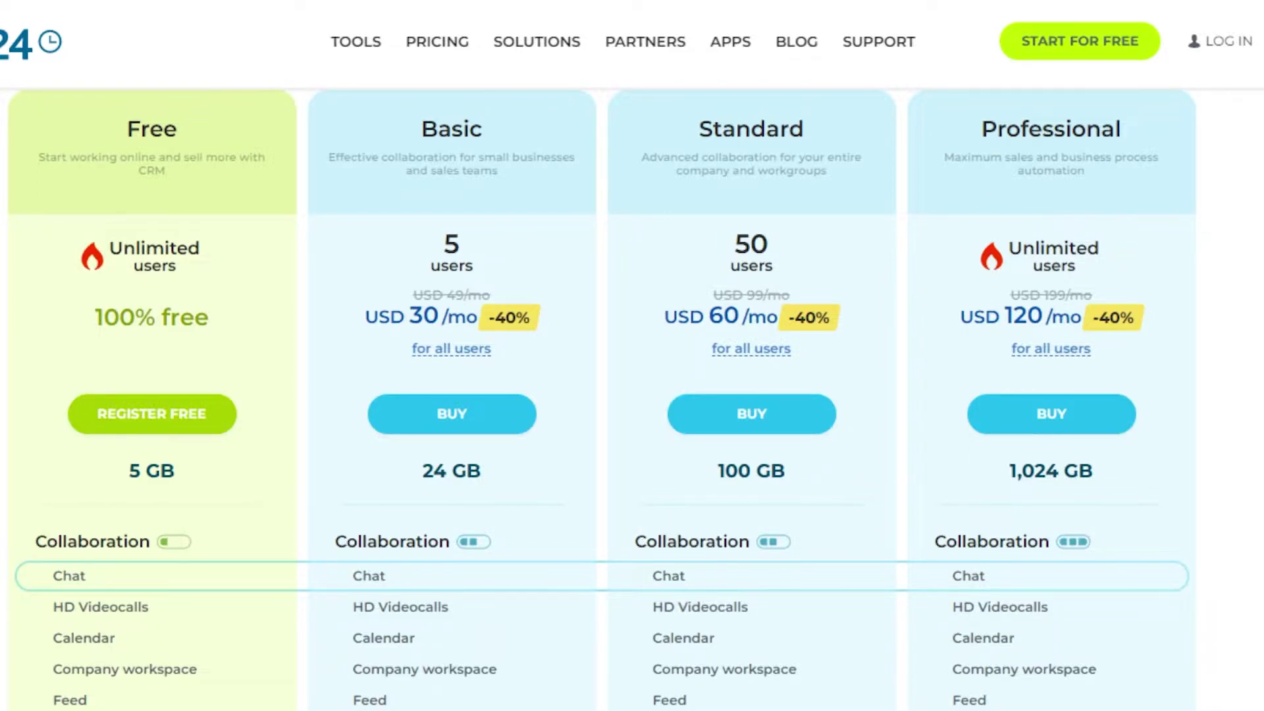
Compare the feature lists of the Free, Basic, Standard and Professional plans
{"action": "scroll", "coordinate": [601, 397], "scroll_direction": "down", "scroll_amount": 6}
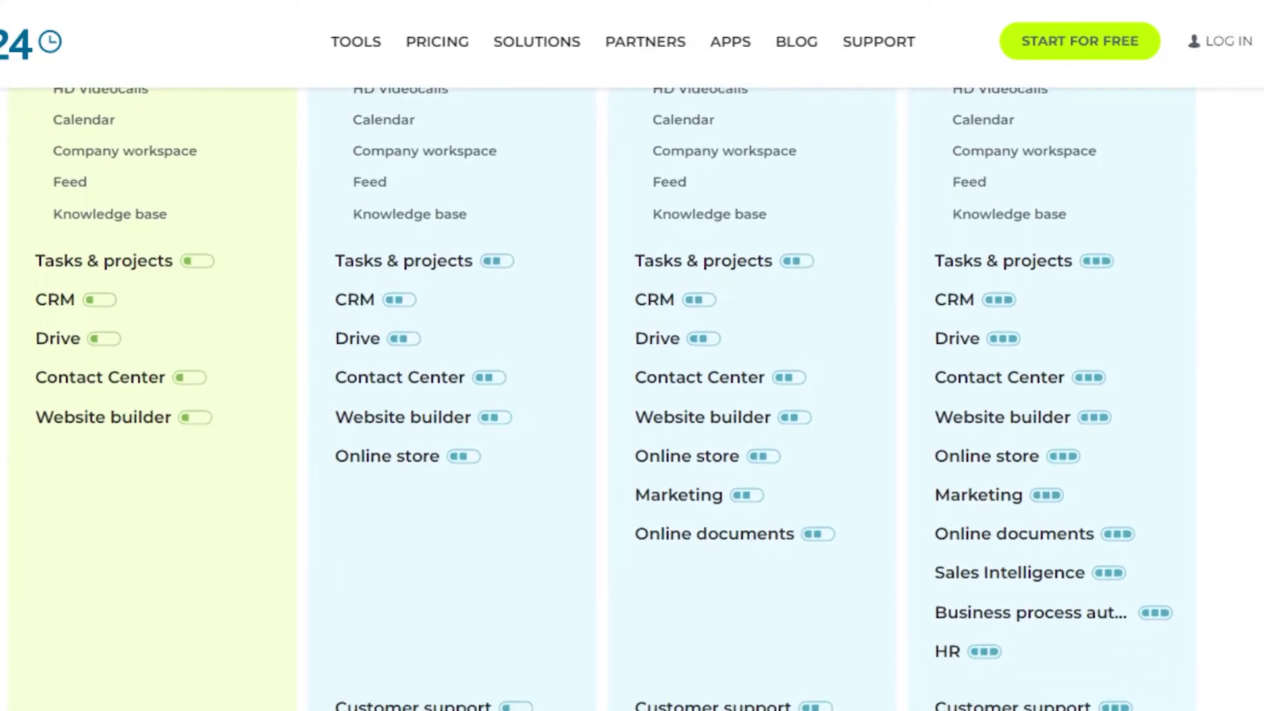
{"action": "scroll", "coordinate": [513, 271], "scroll_direction": "up", "scroll_amount": 6}
{"action": "scroll", "coordinate": [513, 271], "scroll_direction": "down", "scroll_amount": 8}
{"action": "scroll", "coordinate": [513, 271], "scroll_direction": "up", "scroll_amount": 1}
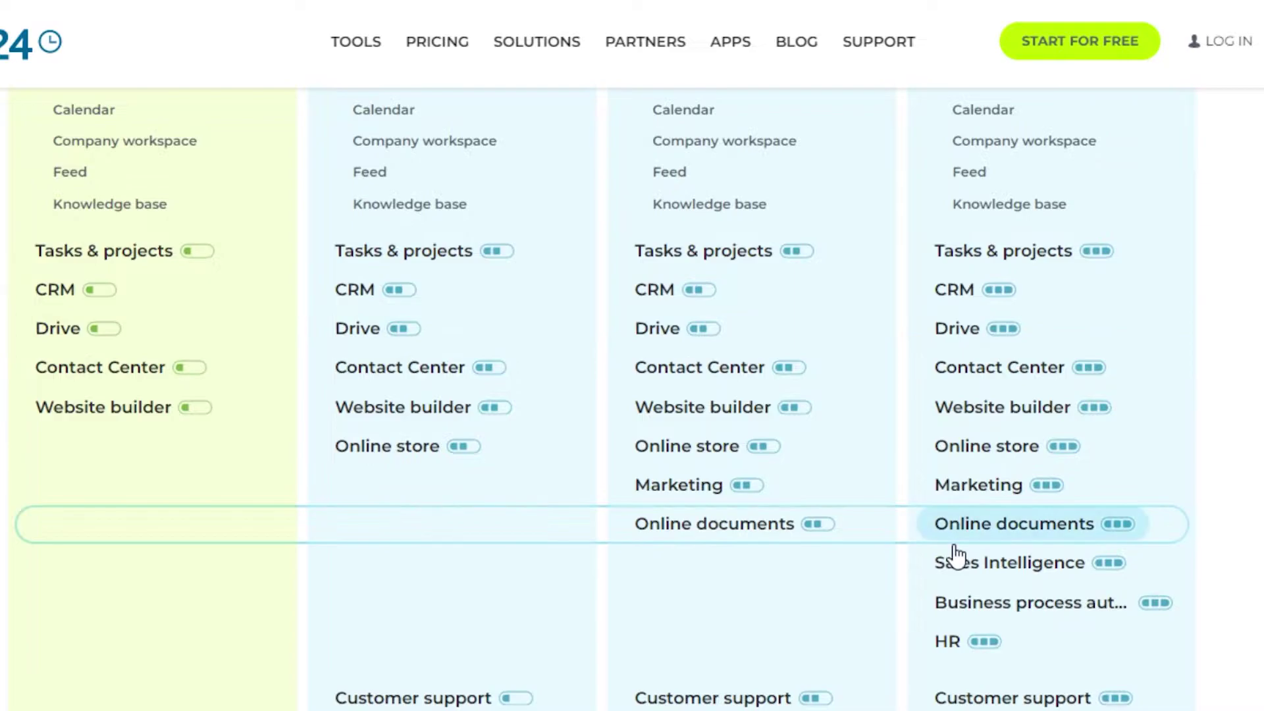
{"action": "scroll", "coordinate": [632, 395], "scroll_direction": "down", "scroll_amount": 5}
{"action": "scroll", "coordinate": [632, 395], "scroll_direction": "up", "scroll_amount": 12}
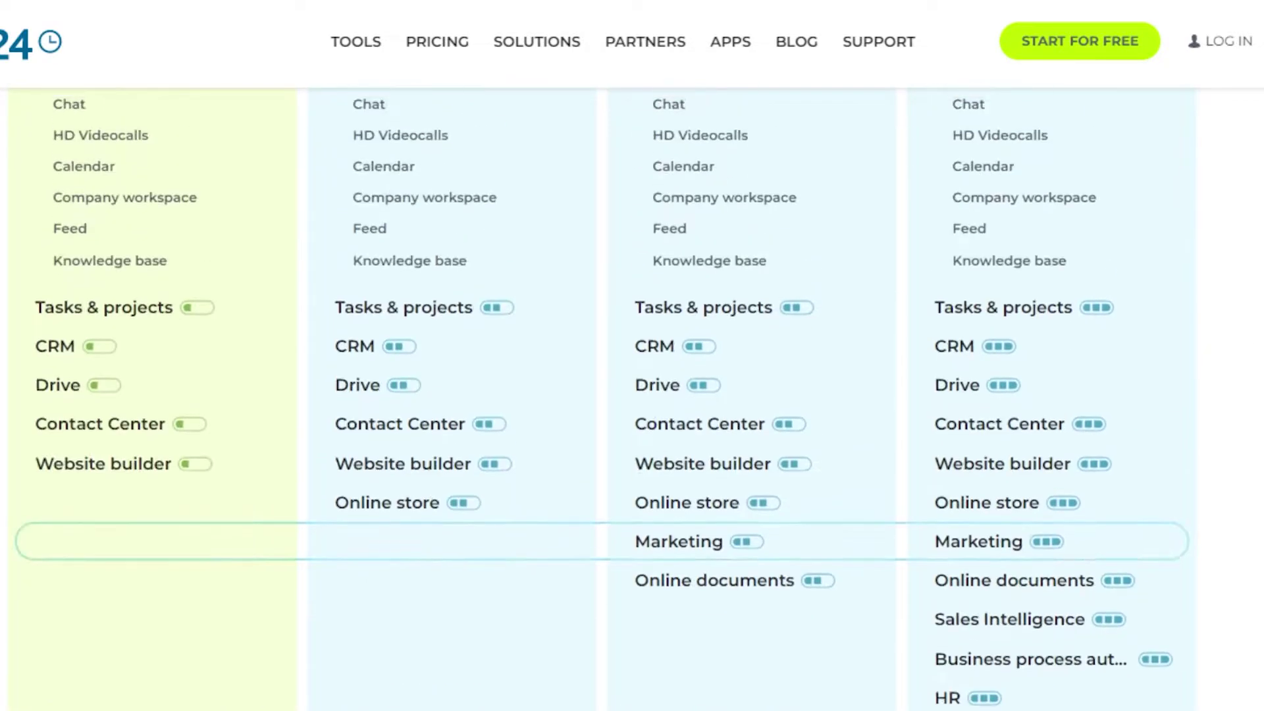
{"action": "scroll", "coordinate": [1066, 117], "scroll_direction": "down", "scroll_amount": 7}
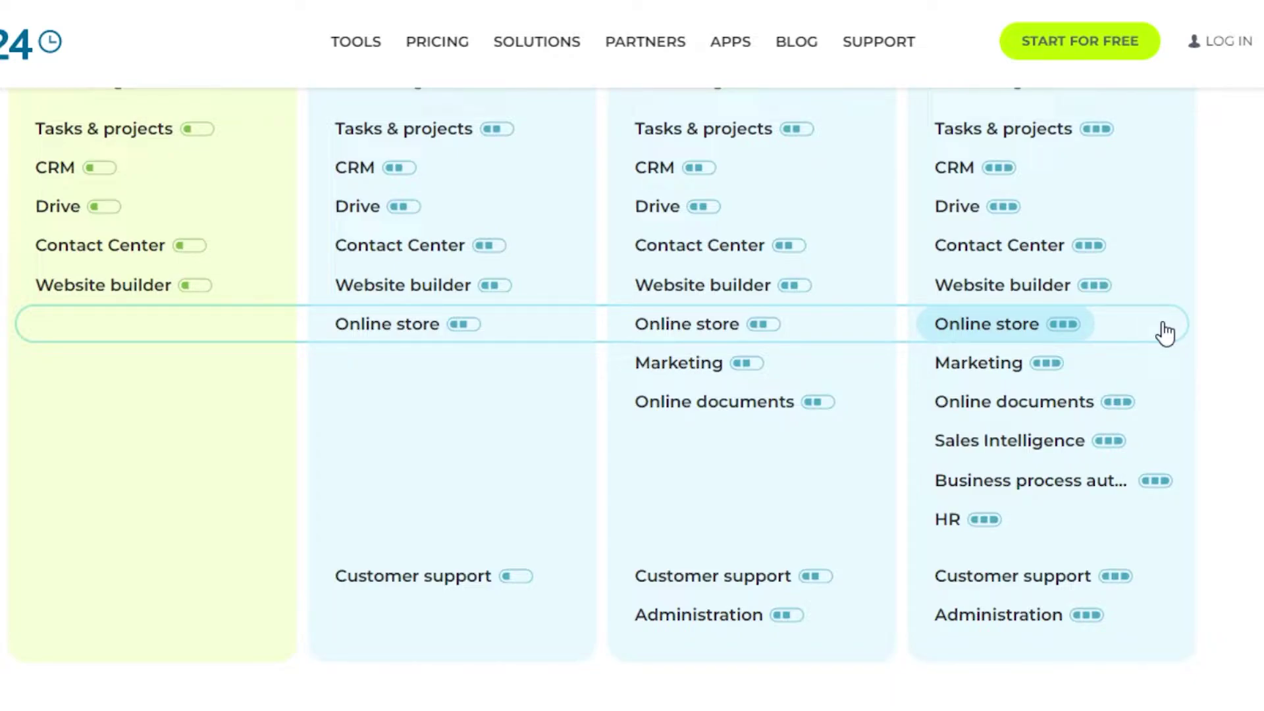
Return to the Free plan and choose REGISTER FREE to reach the Registration page
{"action": "scroll", "coordinate": [1164, 332], "scroll_direction": "up", "scroll_amount": 10}
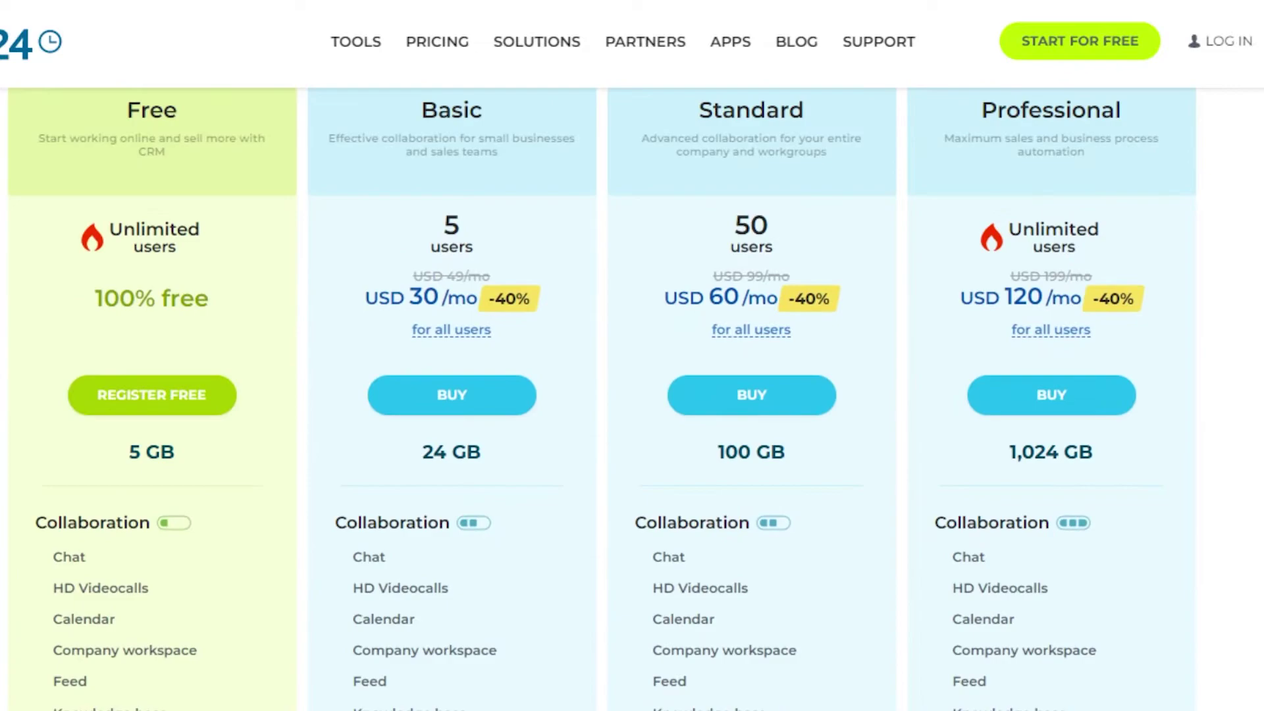
{"action": "scroll", "coordinate": [642, 184], "scroll_direction": "up", "scroll_amount": 8}
{"action": "scroll", "coordinate": [641, 185], "scroll_direction": "down", "scroll_amount": 9}
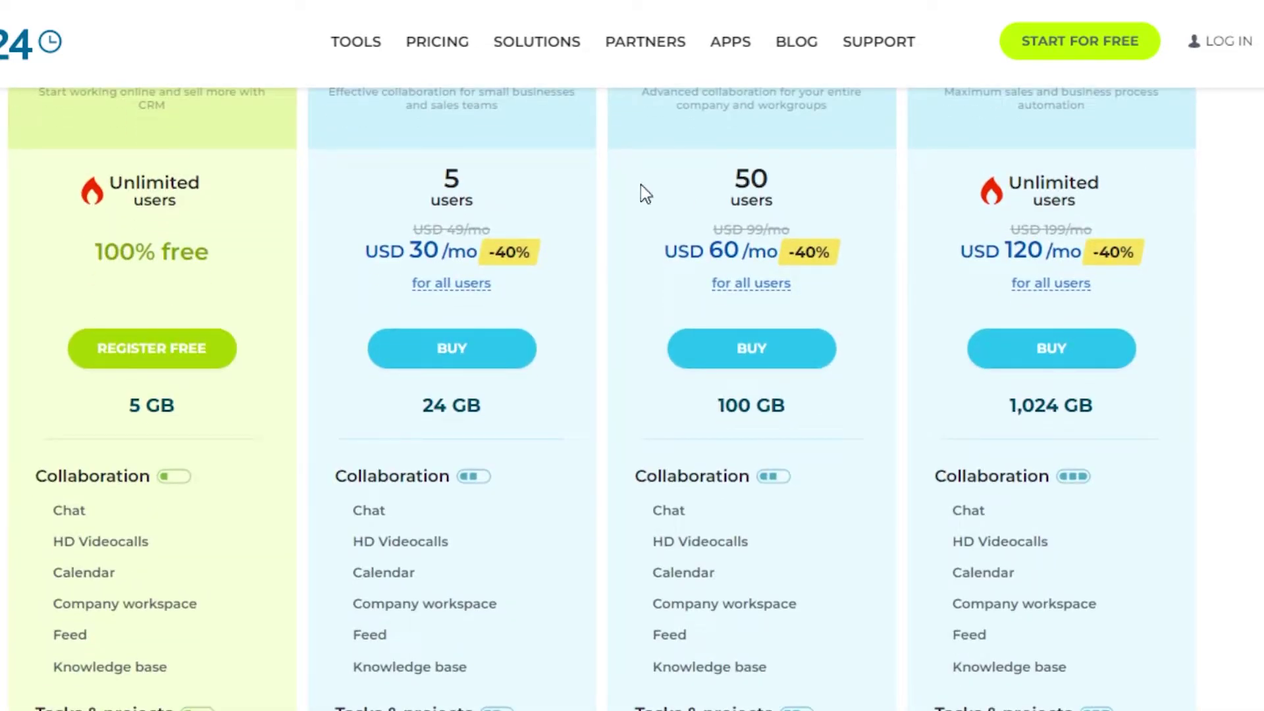
{"action": "left_click", "coordinate": [179, 362]}
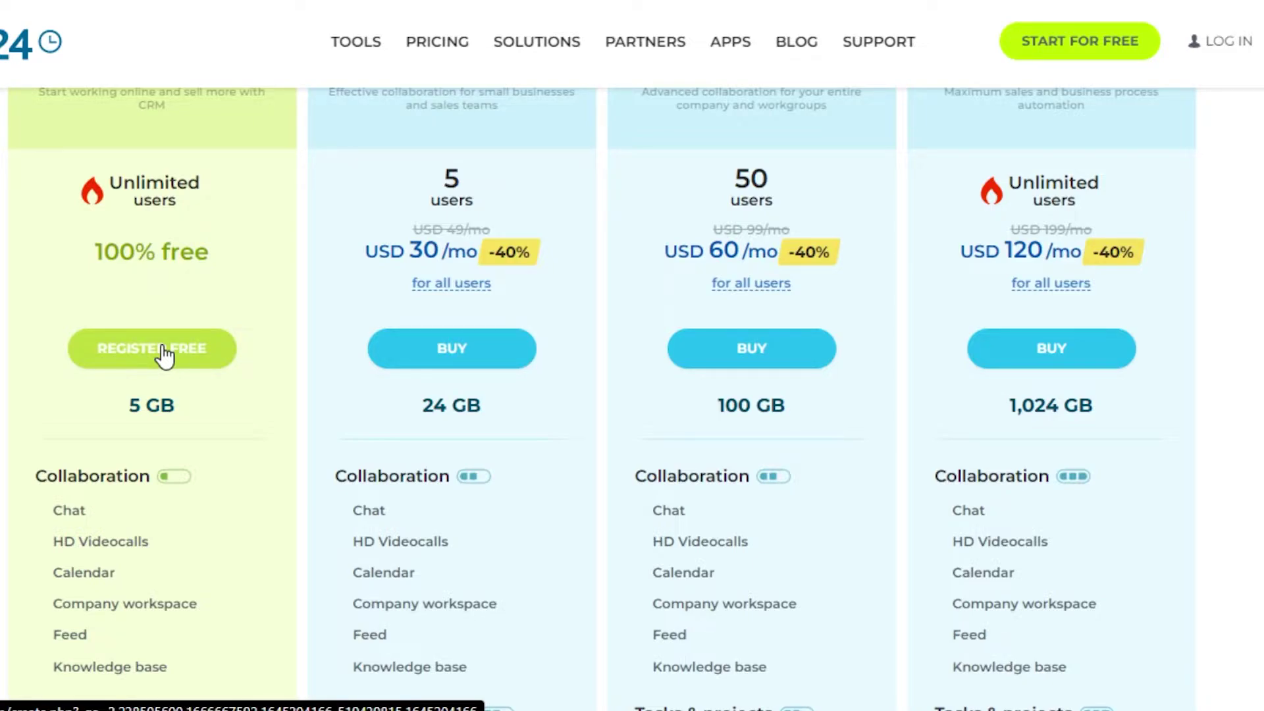
{"action": "left_click", "coordinate": [164, 356]}
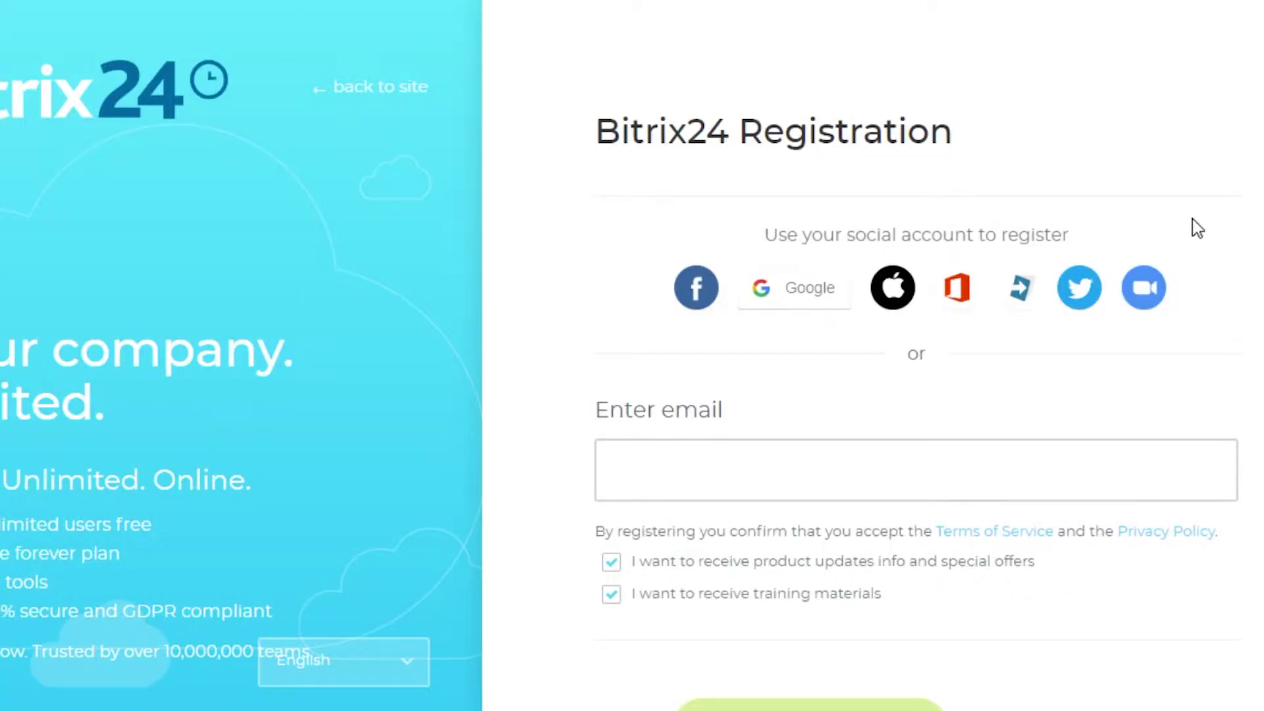
Register the free Bitrix24 account using the Google social login option
{"action": "scroll", "coordinate": [915, 355], "scroll_direction": "down", "scroll_amount": 5}
{"action": "scroll", "coordinate": [915, 356], "scroll_direction": "up", "scroll_amount": 5}
{"action": "left_click", "coordinate": [788, 296]}
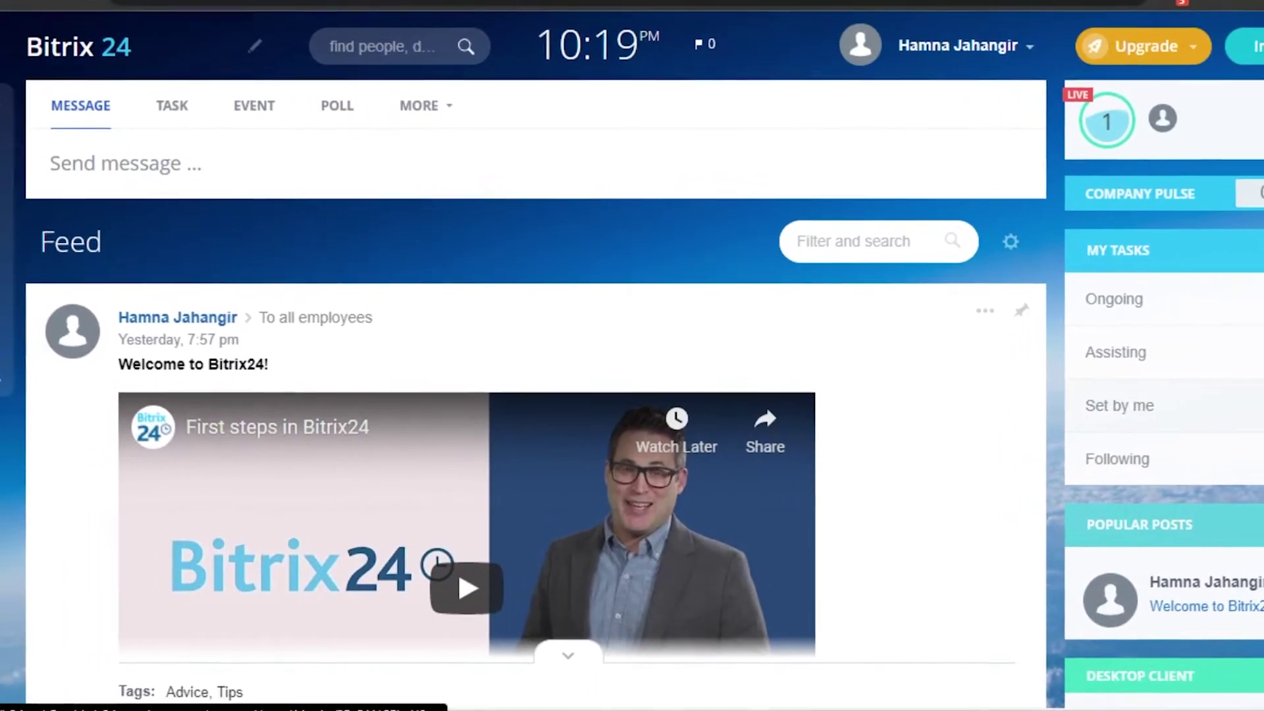
{"action": "scroll", "coordinate": [658, 364], "scroll_direction": "down", "scroll_amount": 1}
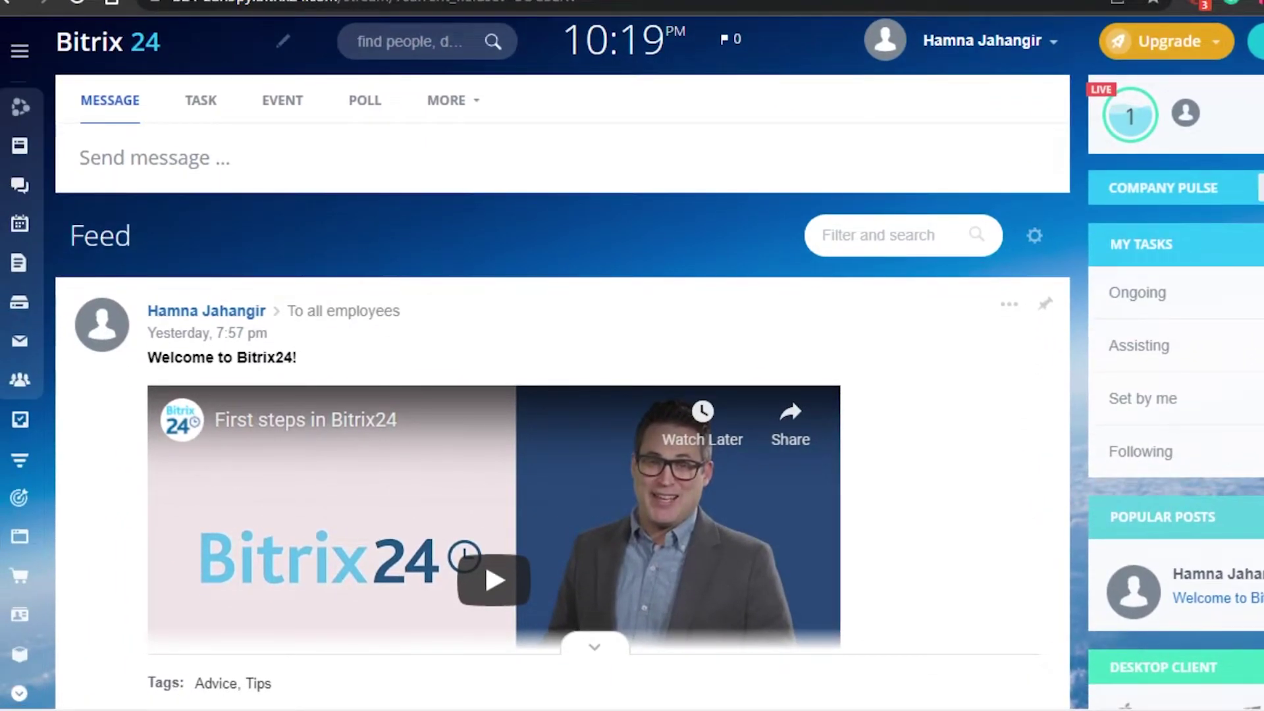
{"action": "scroll", "coordinate": [562, 395], "scroll_direction": "down", "scroll_amount": 5}
{"action": "scroll", "coordinate": [563, 395], "scroll_direction": "up", "scroll_amount": 4}
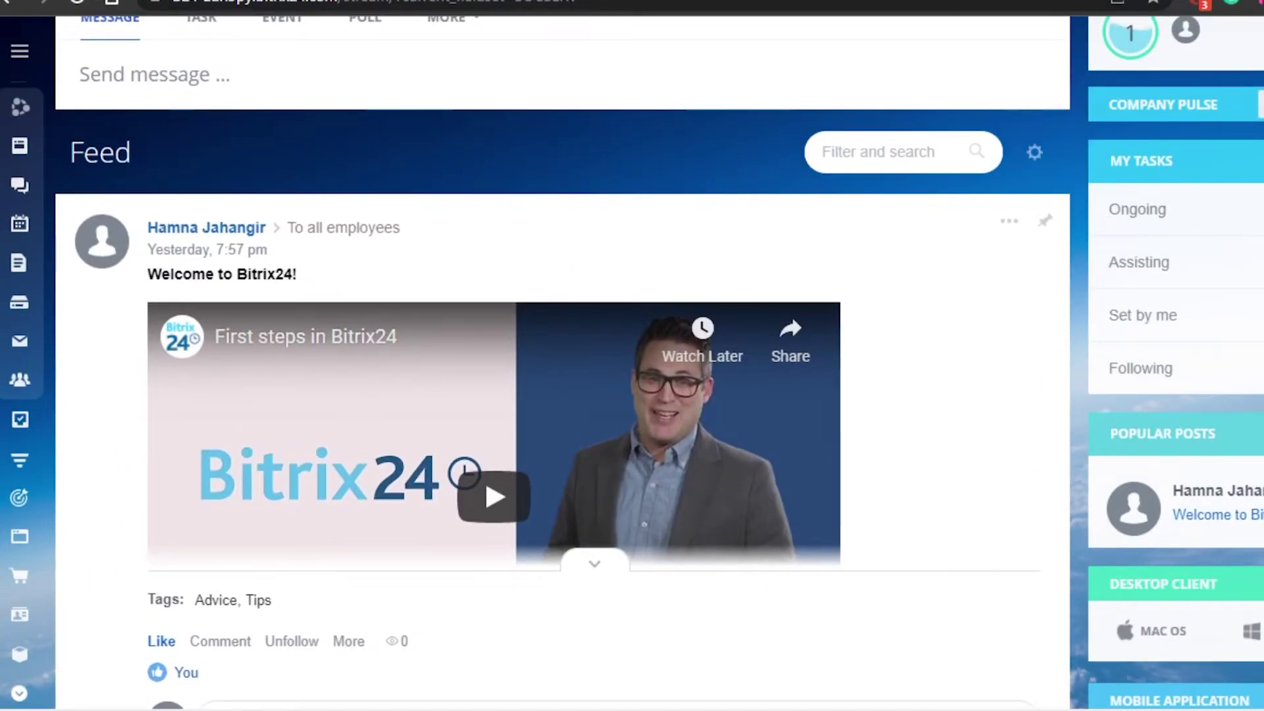
{"action": "mouse_move", "coordinate": [12, 324]}
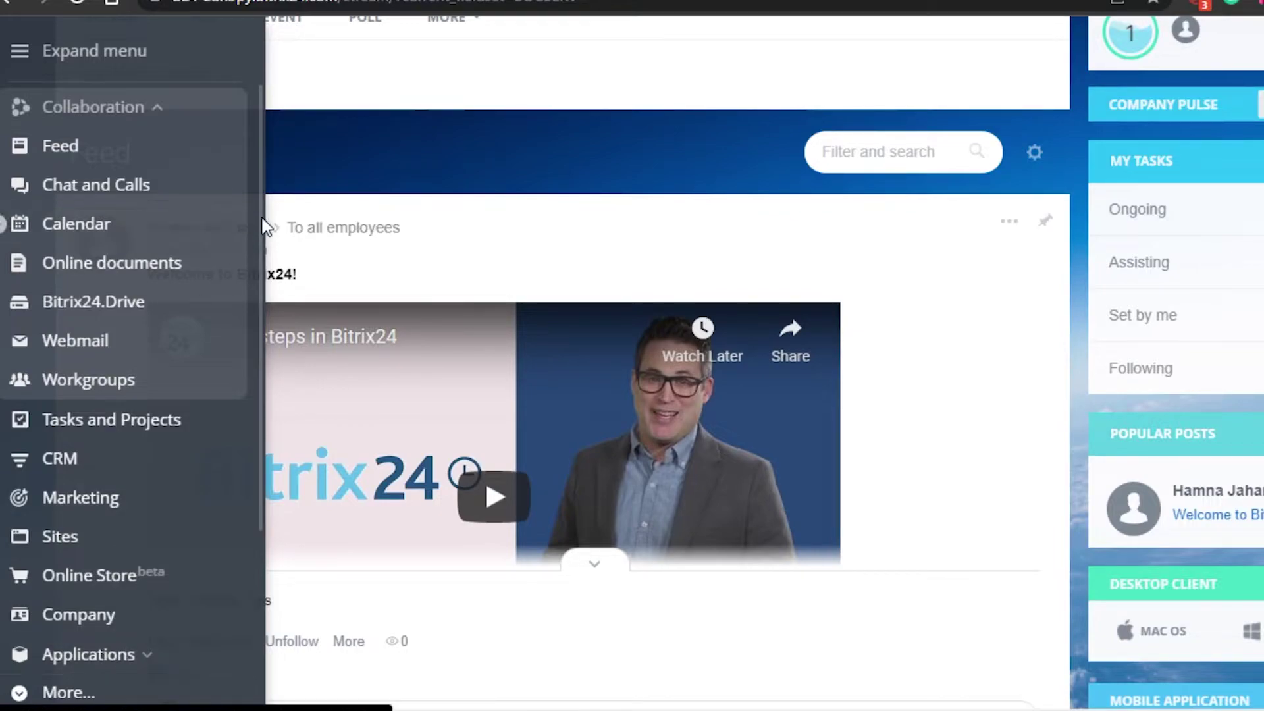
{"action": "scroll", "coordinate": [261, 263], "scroll_direction": "down", "scroll_amount": 1}
{"action": "scroll", "coordinate": [259, 122], "scroll_direction": "up", "scroll_amount": 1}
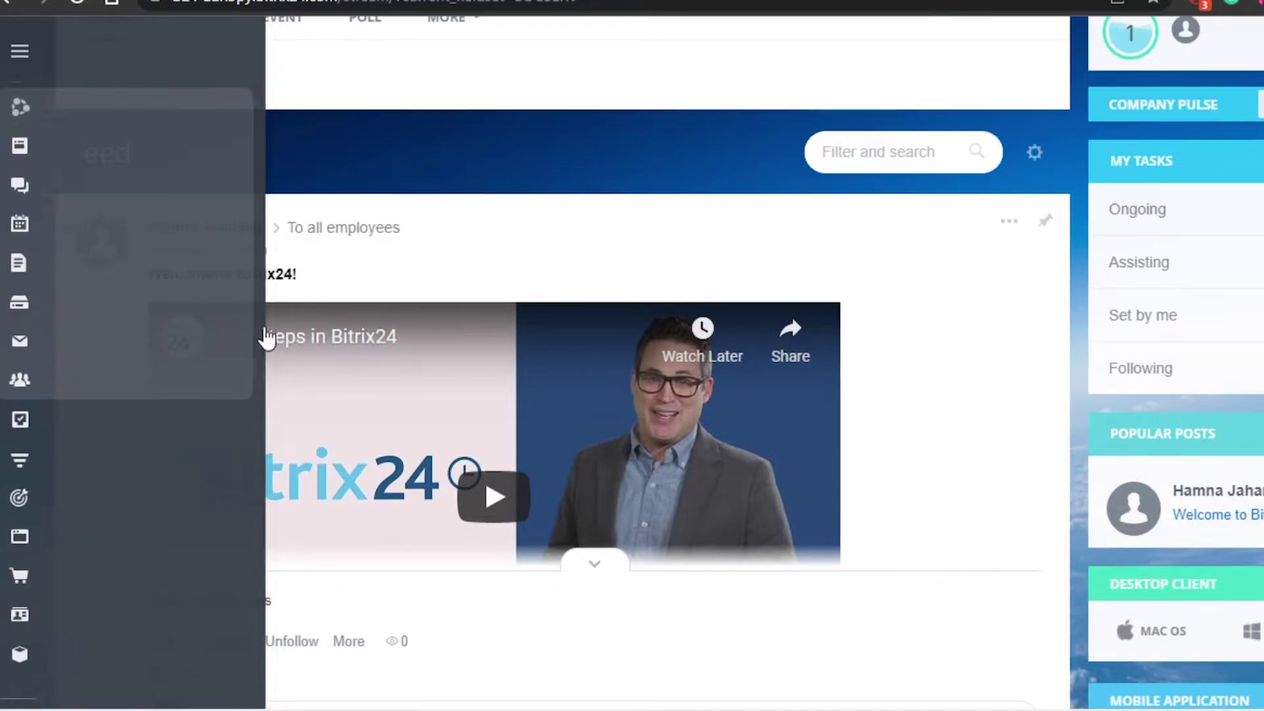
{"action": "scroll", "coordinate": [266, 546], "scroll_direction": "down", "scroll_amount": 5}
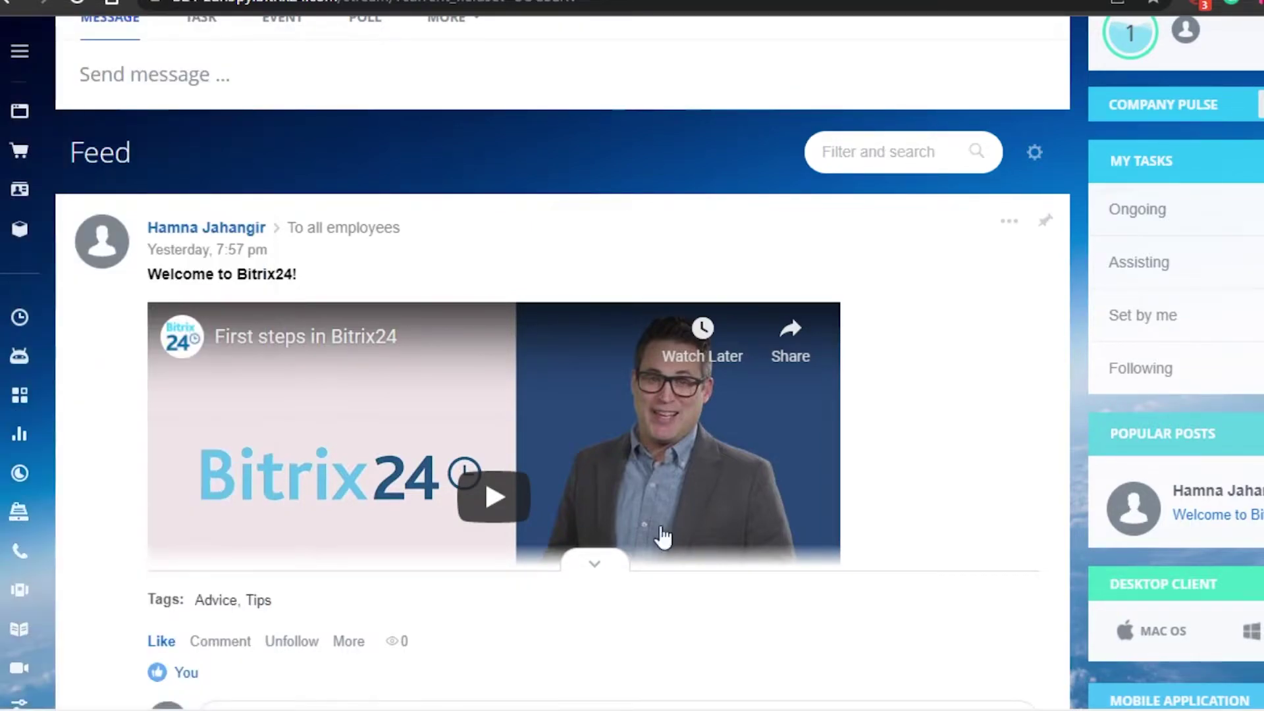
{"action": "scroll", "coordinate": [876, 144], "scroll_direction": "up", "scroll_amount": 2}
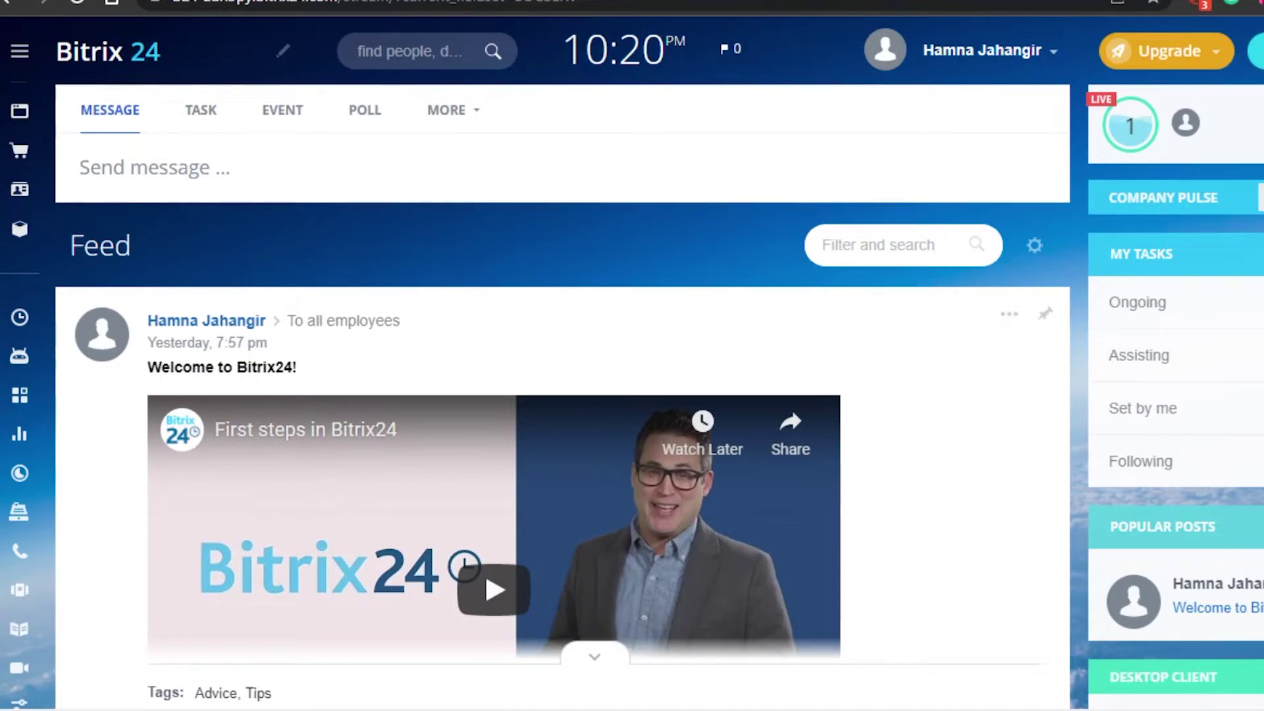
{"action": "mouse_move", "coordinate": [27, 65]}
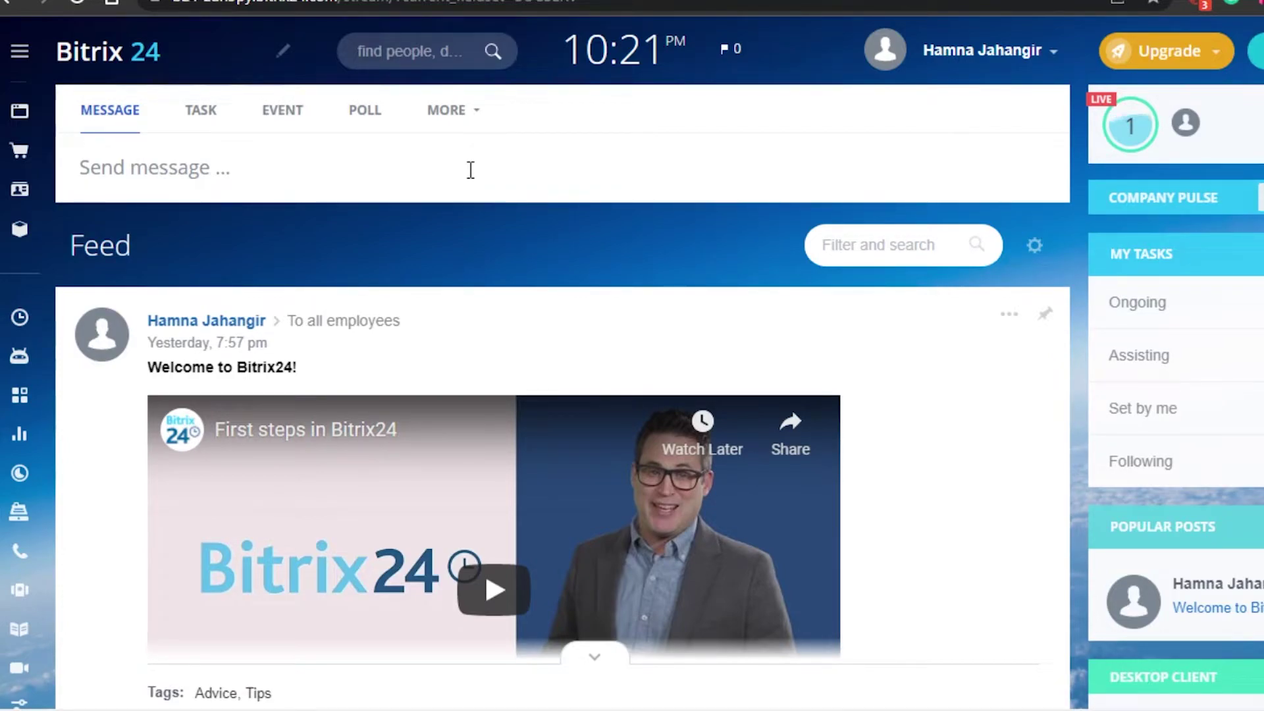
Switch the Feed post form from Message to Task
{"action": "left_click", "coordinate": [206, 116]}
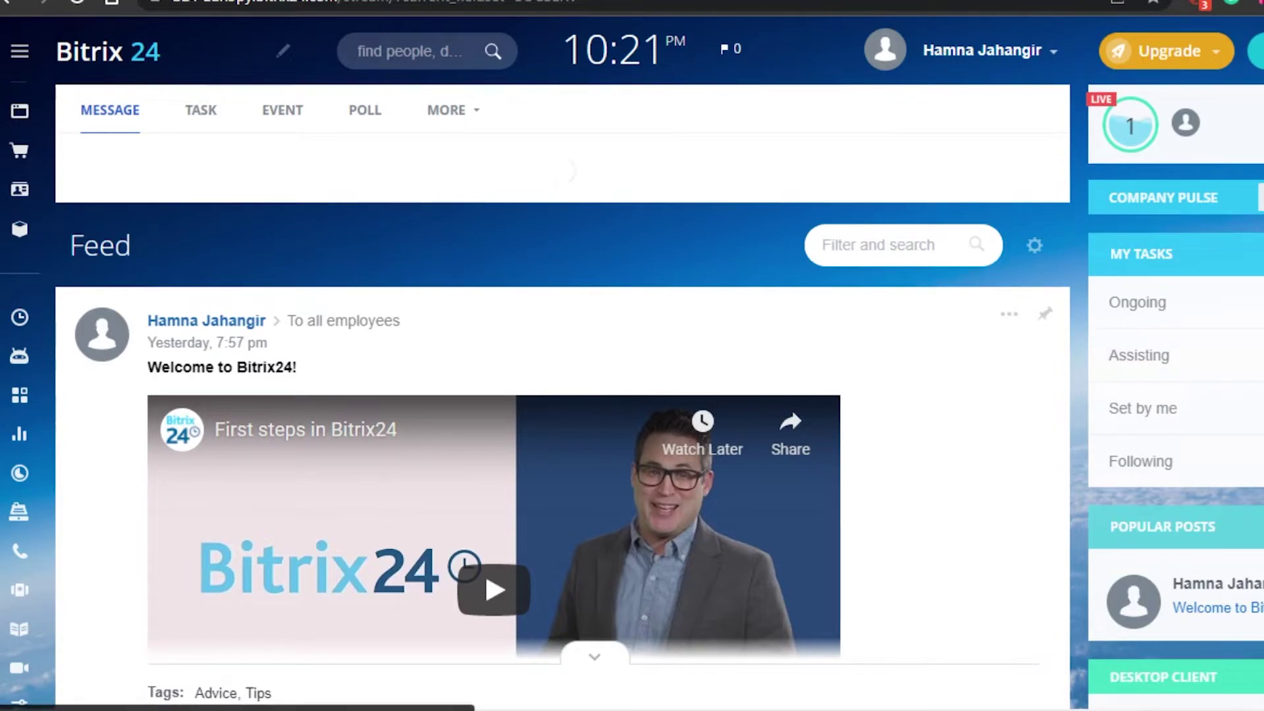
{"action": "scroll", "coordinate": [1213, 389], "scroll_direction": "down", "scroll_amount": 5}
{"action": "scroll", "coordinate": [687, 92], "scroll_direction": "up", "scroll_amount": 5}
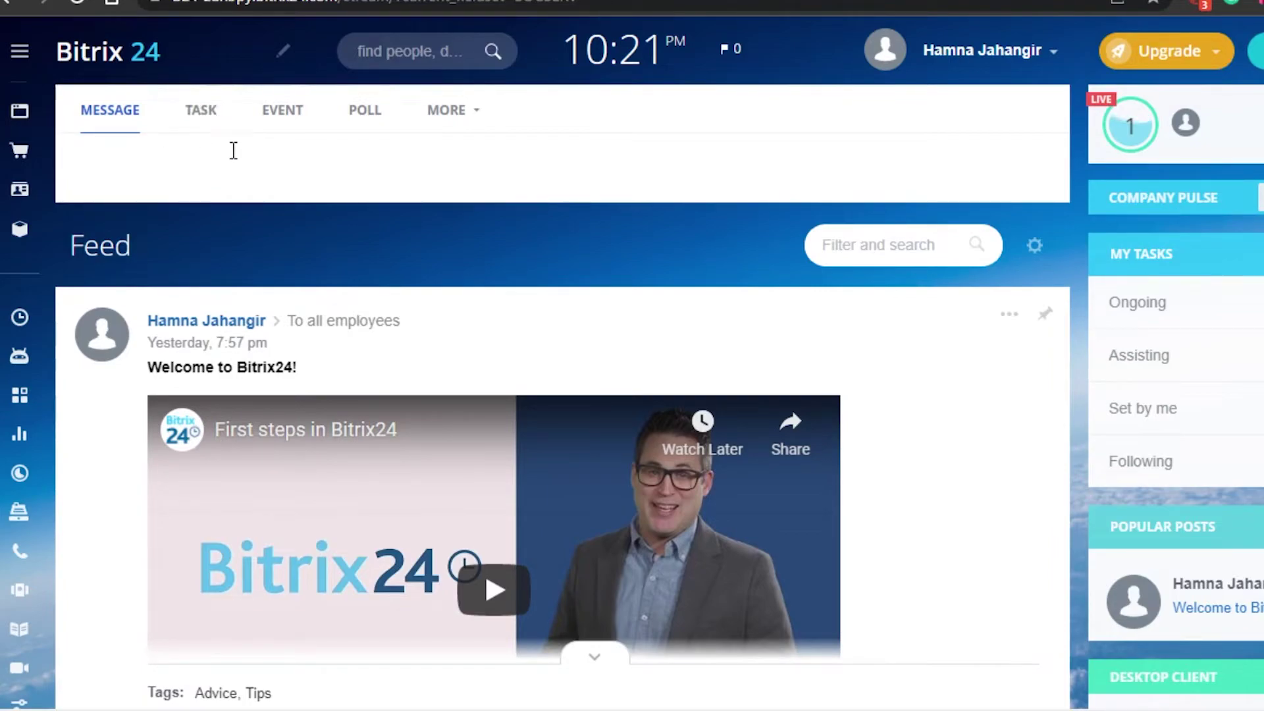
{"action": "left_click", "coordinate": [196, 123]}
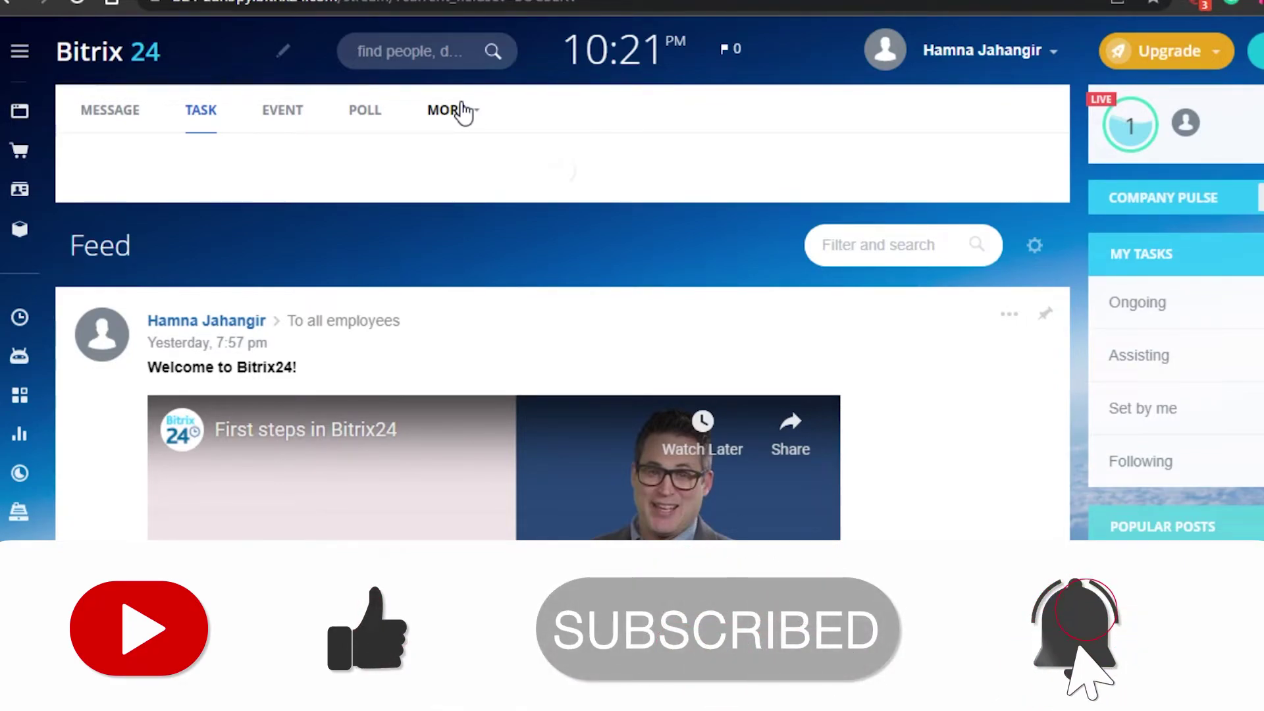
Check the extra post types under MORE (File, Appreciation, Announcement, Workflow), then dismiss the list
{"action": "left_click", "coordinate": [461, 110]}
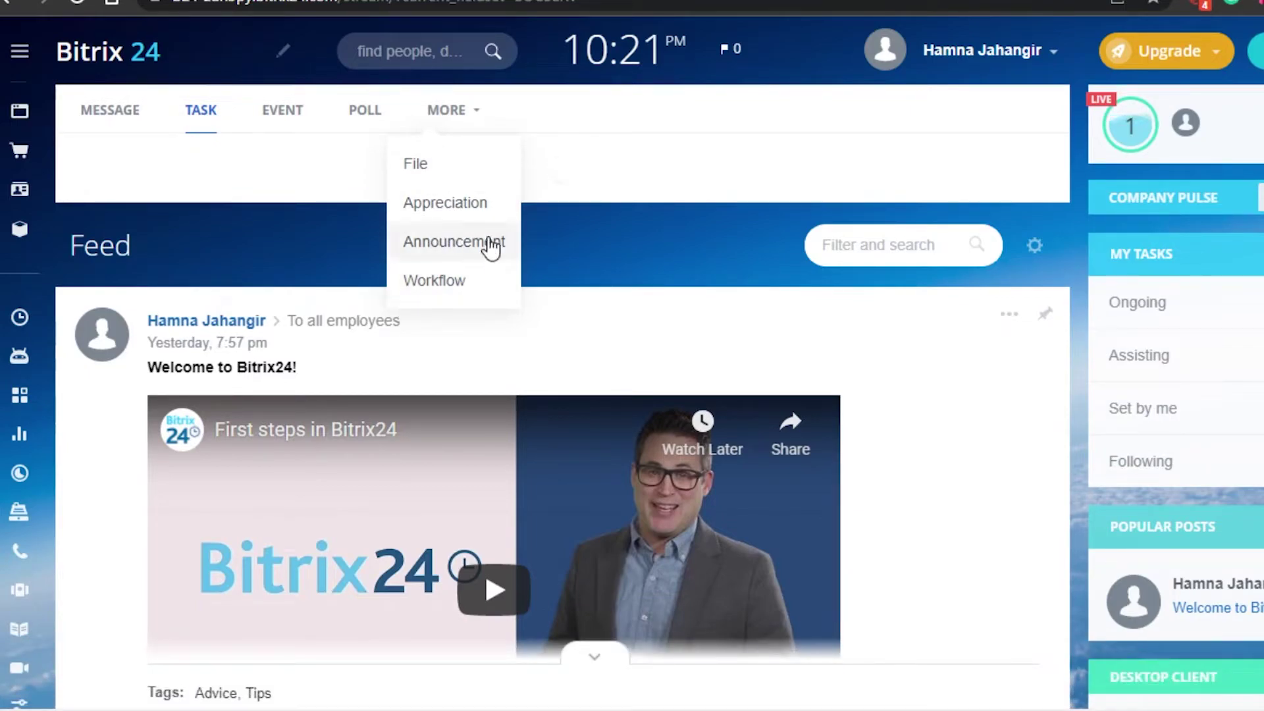
{"action": "left_click", "coordinate": [282, 271]}
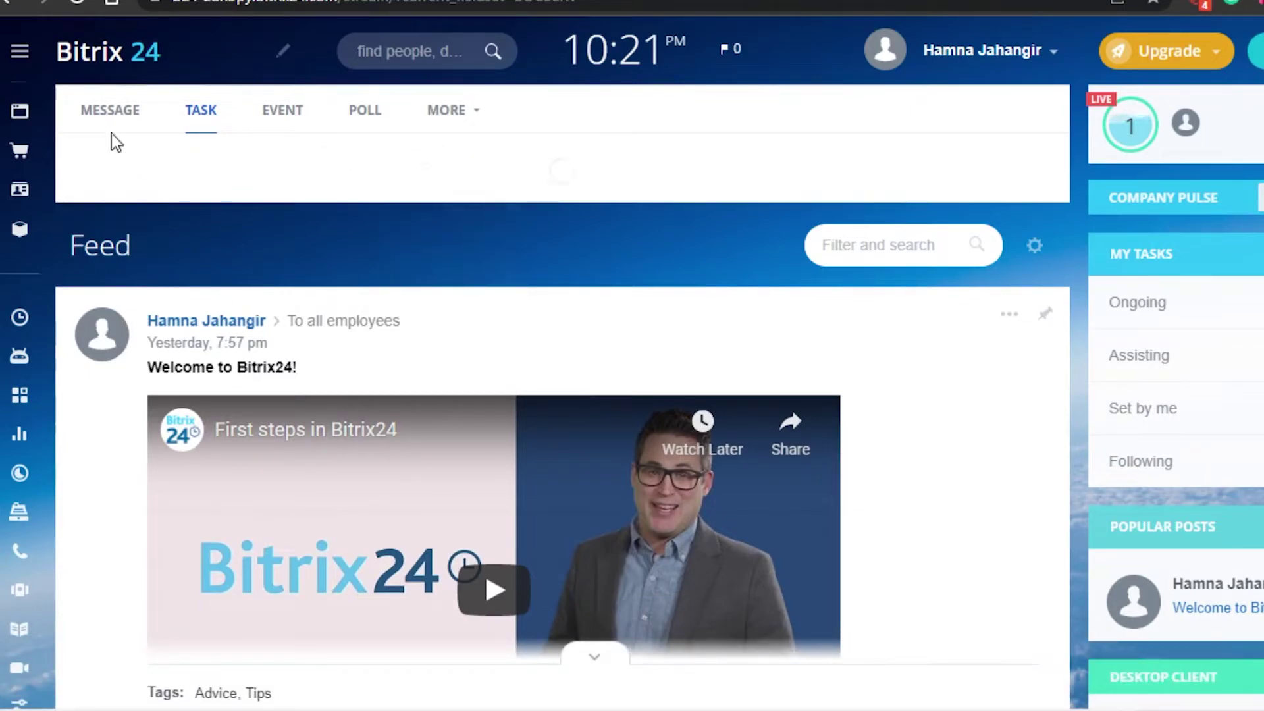
{"action": "mouse_move", "coordinate": [263, 290]}
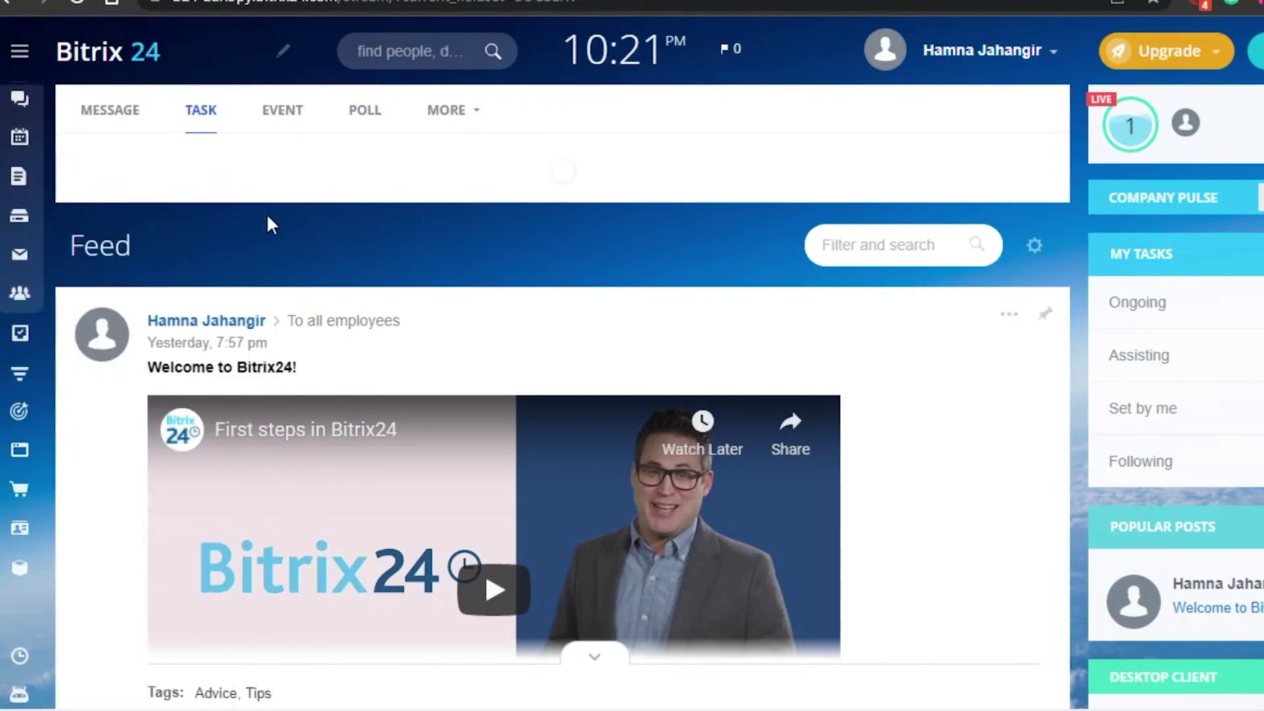
Expand the collapsed left sidebar to show all modules and choose CRM
{"action": "mouse_move", "coordinate": [36, 128]}
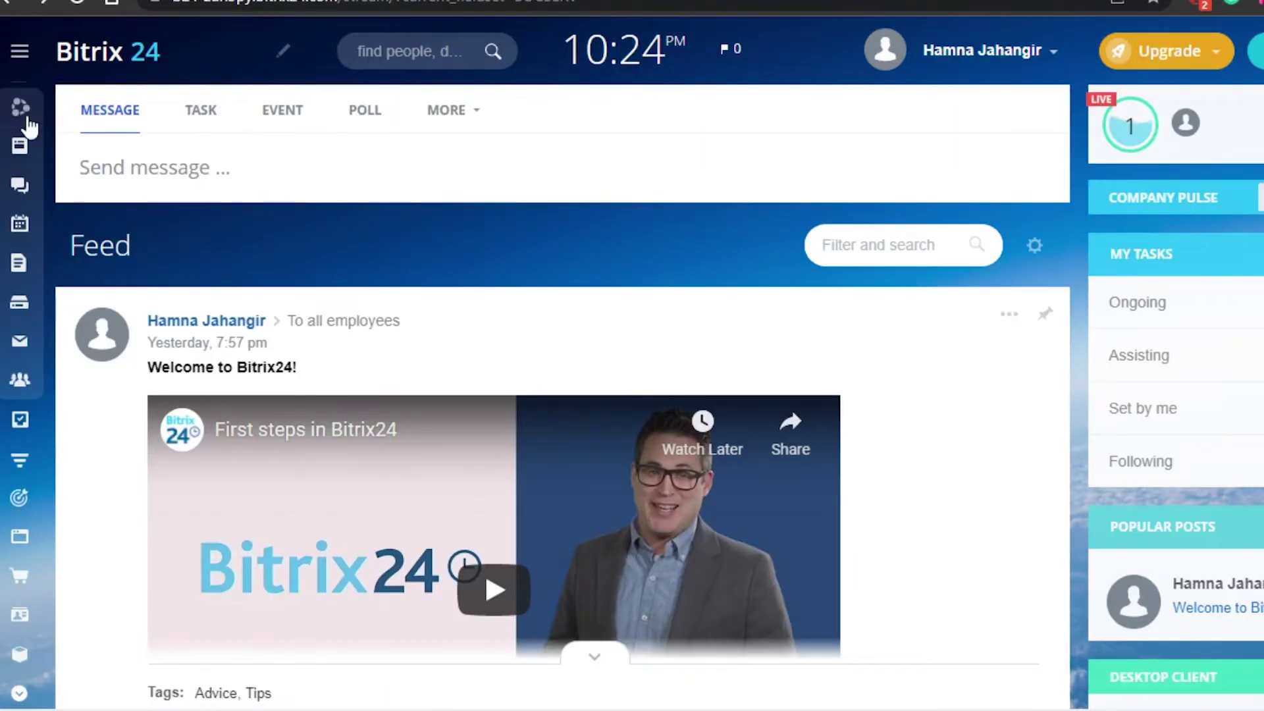
{"action": "mouse_move", "coordinate": [28, 124]}
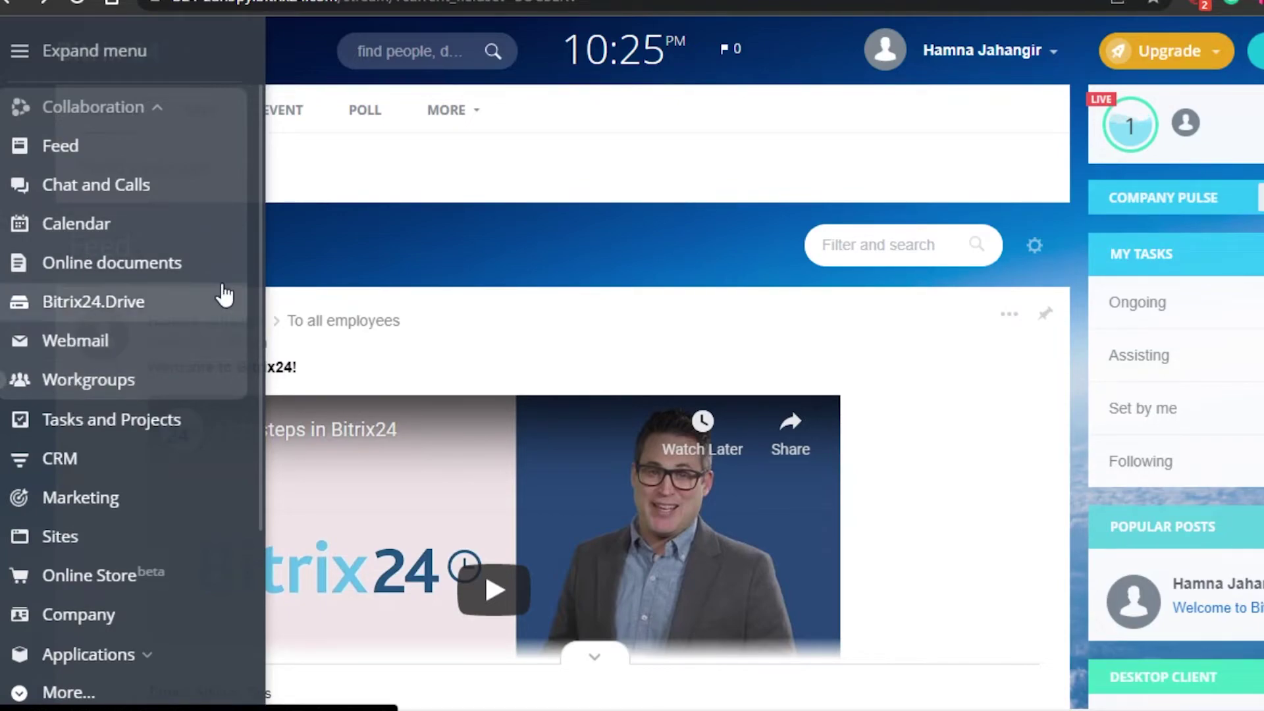
{"action": "left_click", "coordinate": [105, 463]}
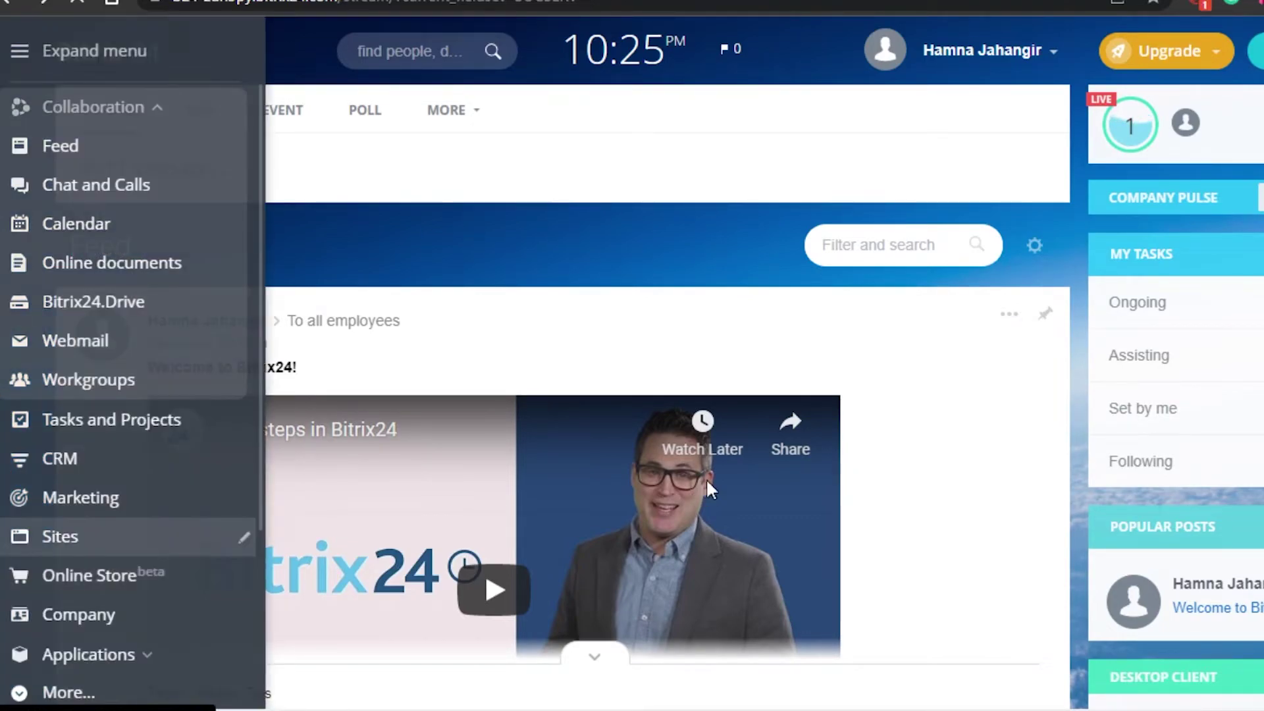
{"action": "mouse_move", "coordinate": [46, 225]}
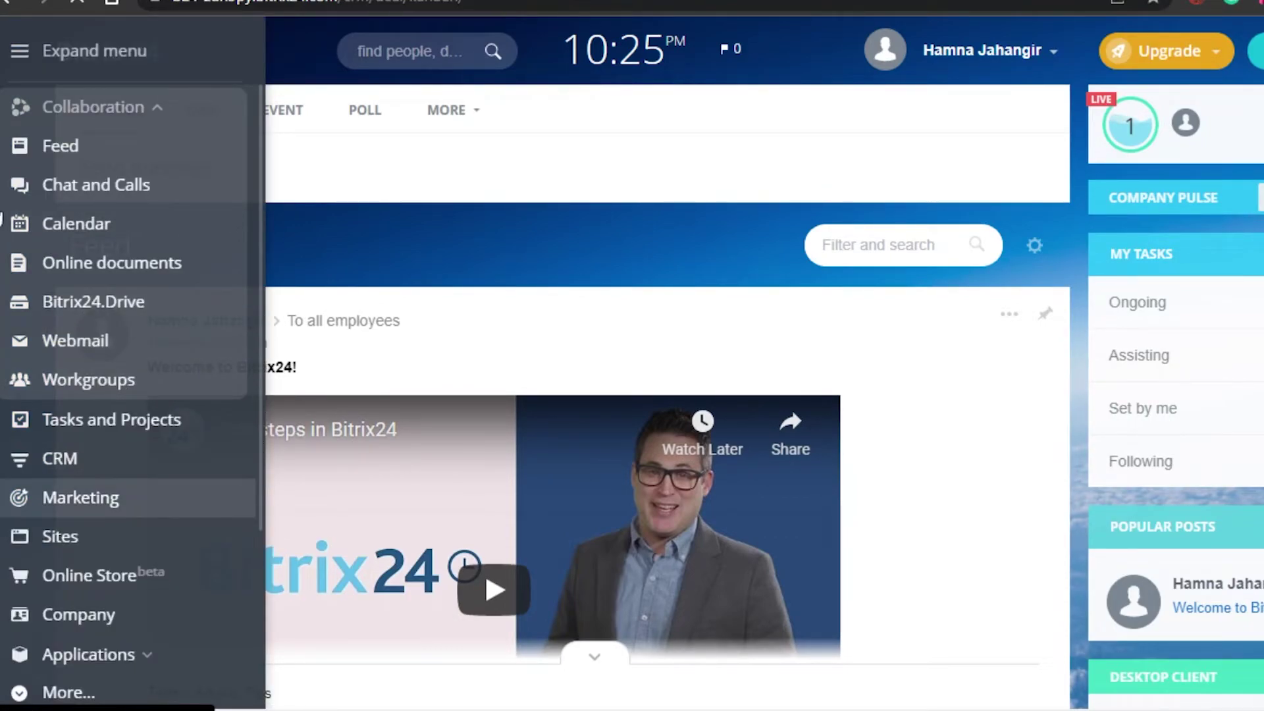
Open CRM from the left menu and wait for the empty Deals Kanban to load
{"action": "left_click", "coordinate": [26, 461]}
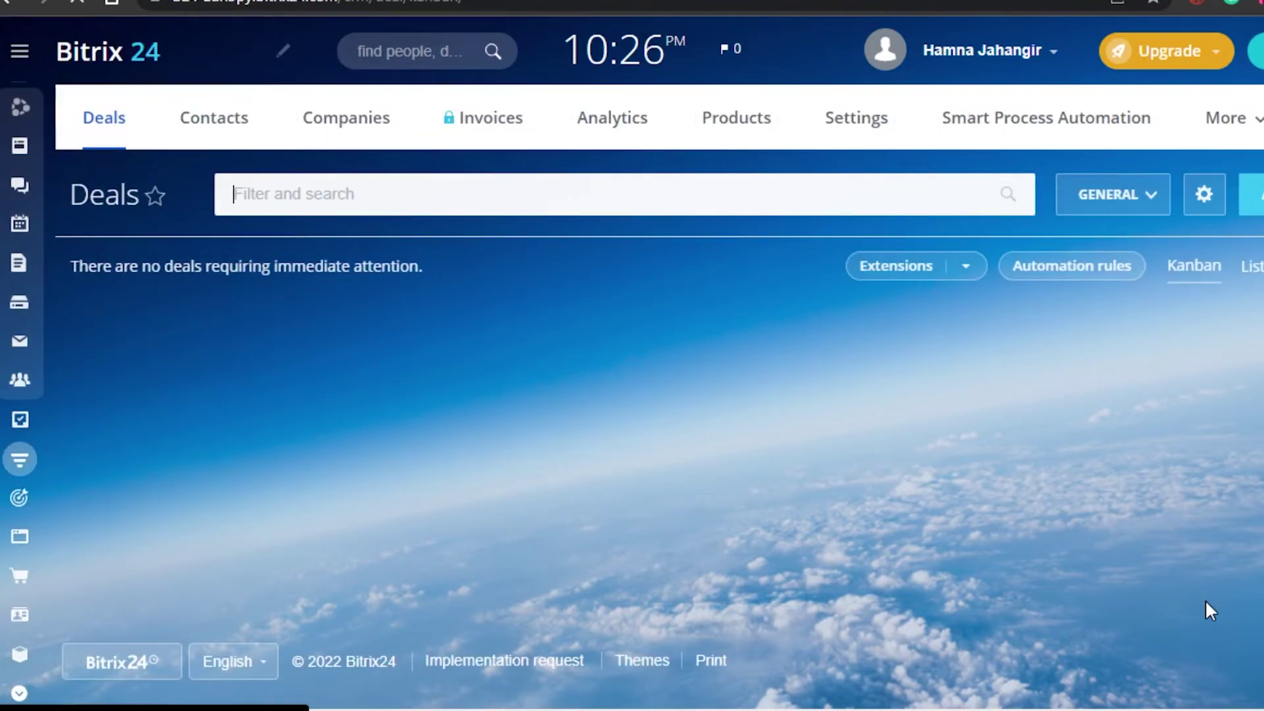
{"action": "mouse_move", "coordinate": [14, 539]}
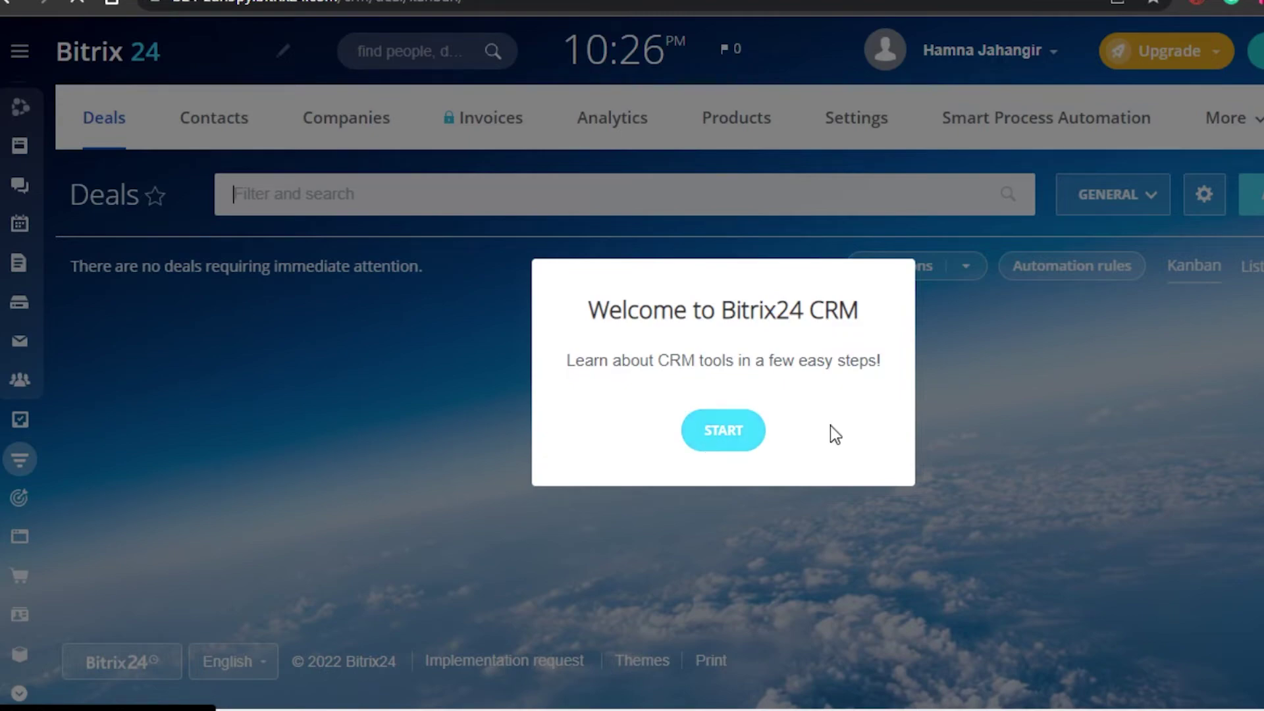
Dismiss the CRM Welcome popup with START and close the 'Select CRM view' tip
{"action": "left_click", "coordinate": [746, 435]}
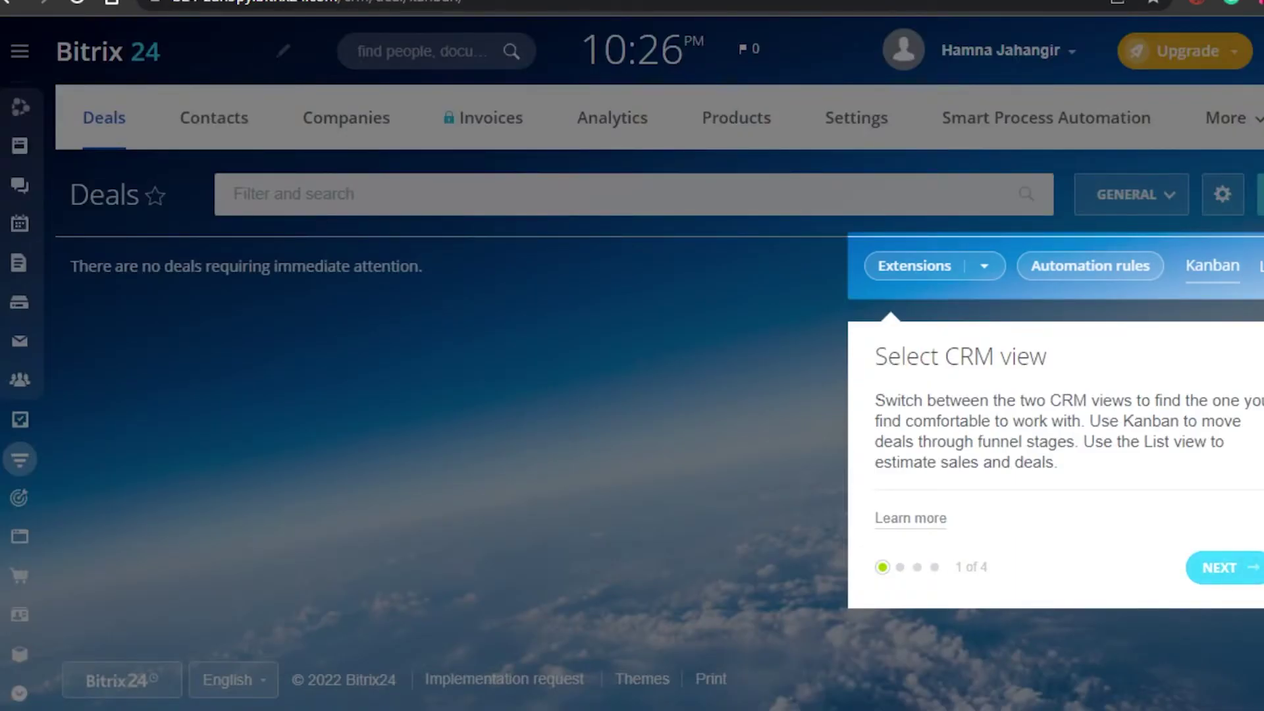
{"action": "left_click", "coordinate": [380, 403]}
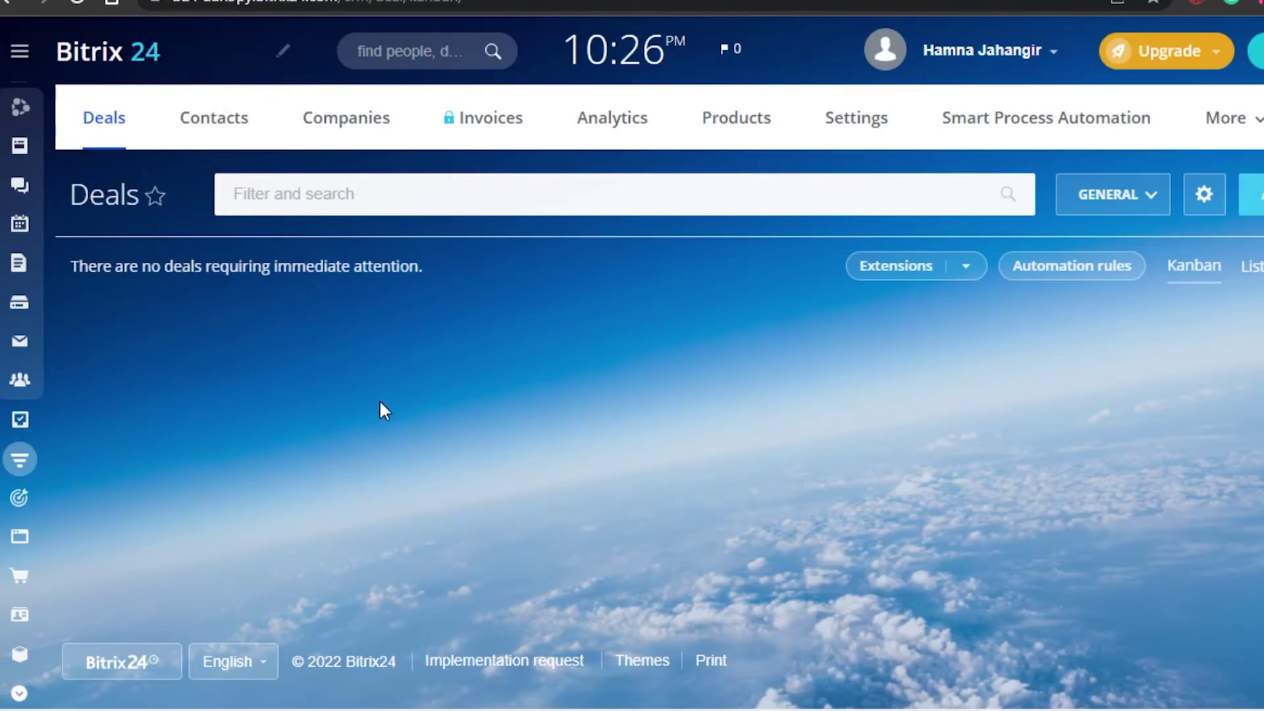
{"action": "left_click", "coordinate": [1260, 210]}
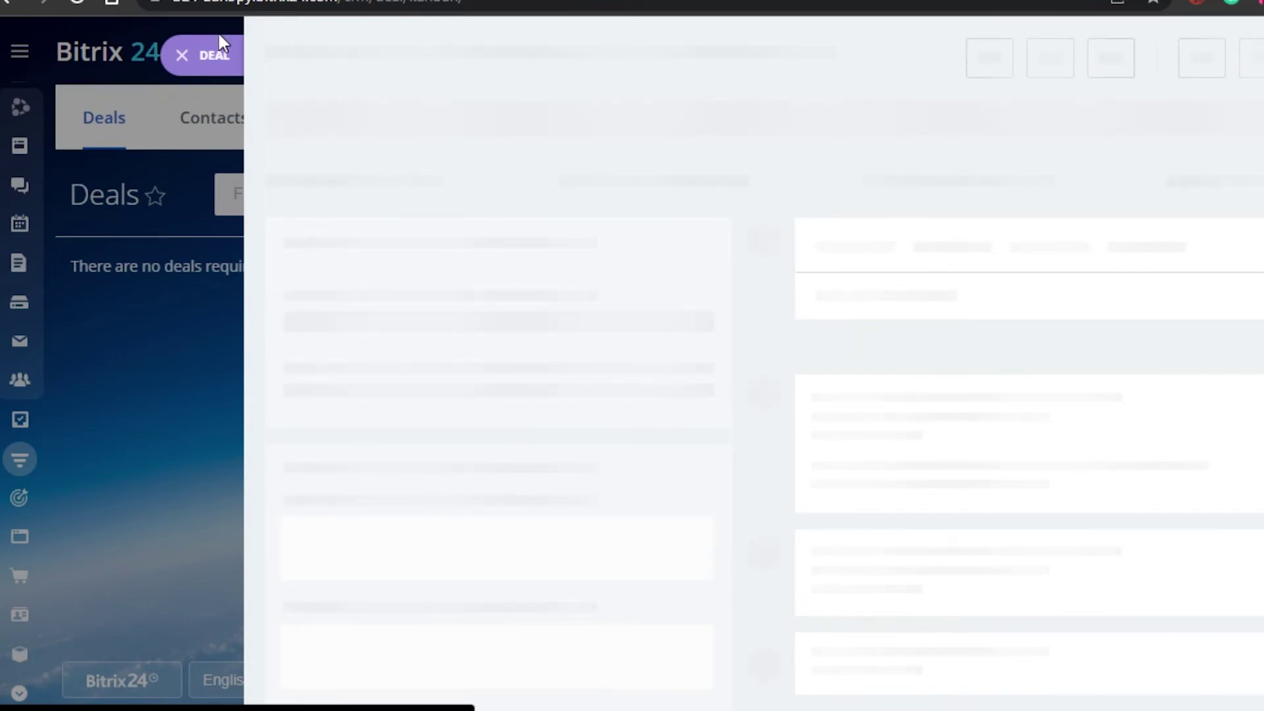
{"action": "left_click", "coordinate": [185, 53]}
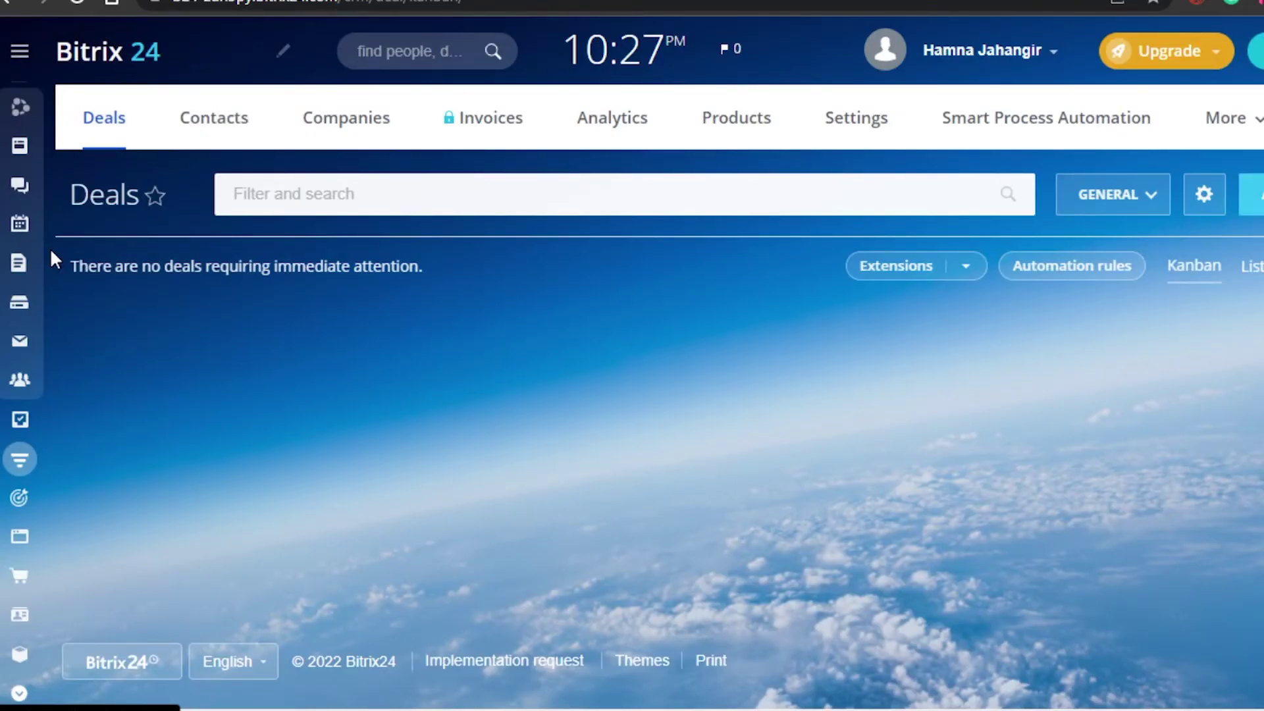
{"action": "mouse_move", "coordinate": [30, 184]}
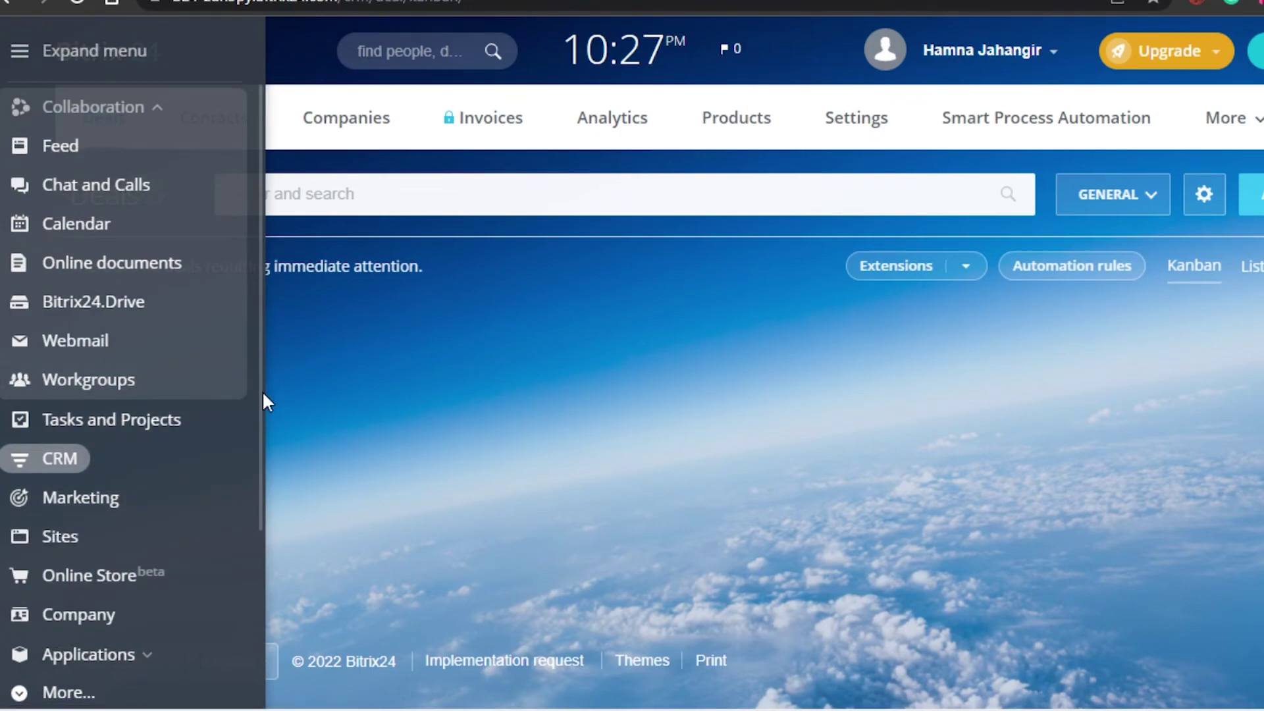
{"action": "left_click_drag", "start_coordinate": [260, 393], "coordinate": [260, 572]}
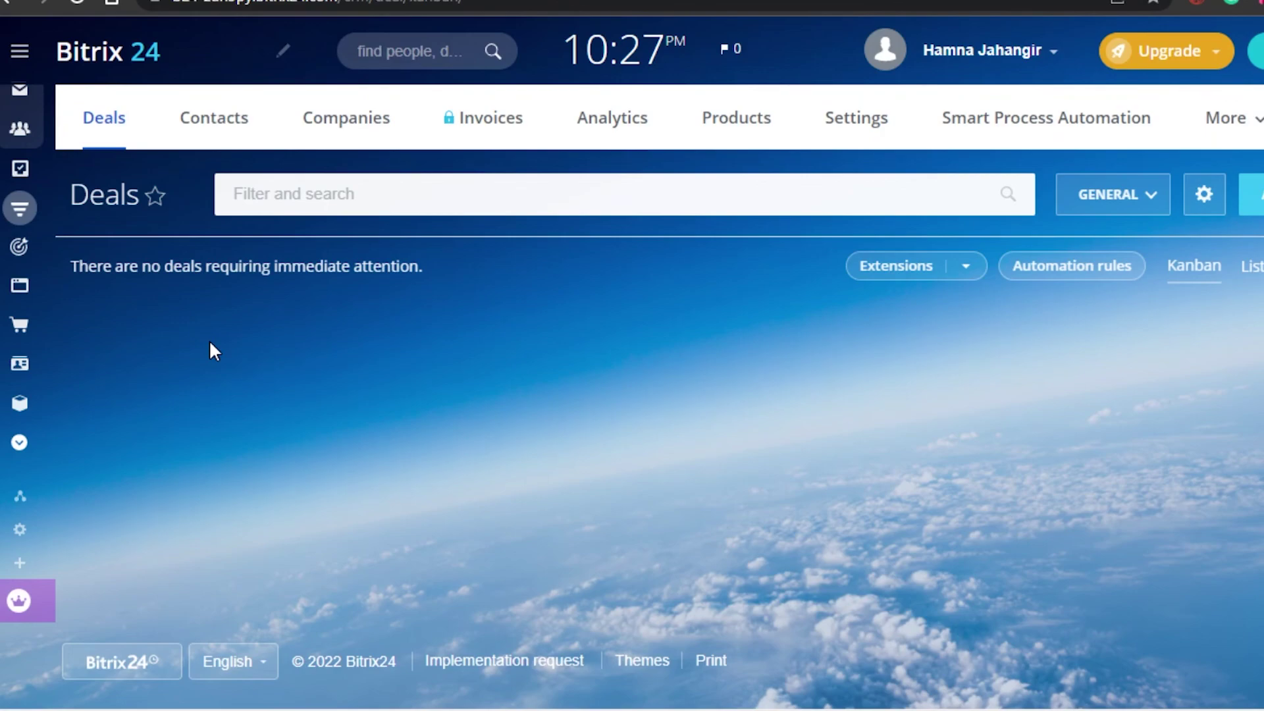
{"action": "mouse_move", "coordinate": [16, 126]}
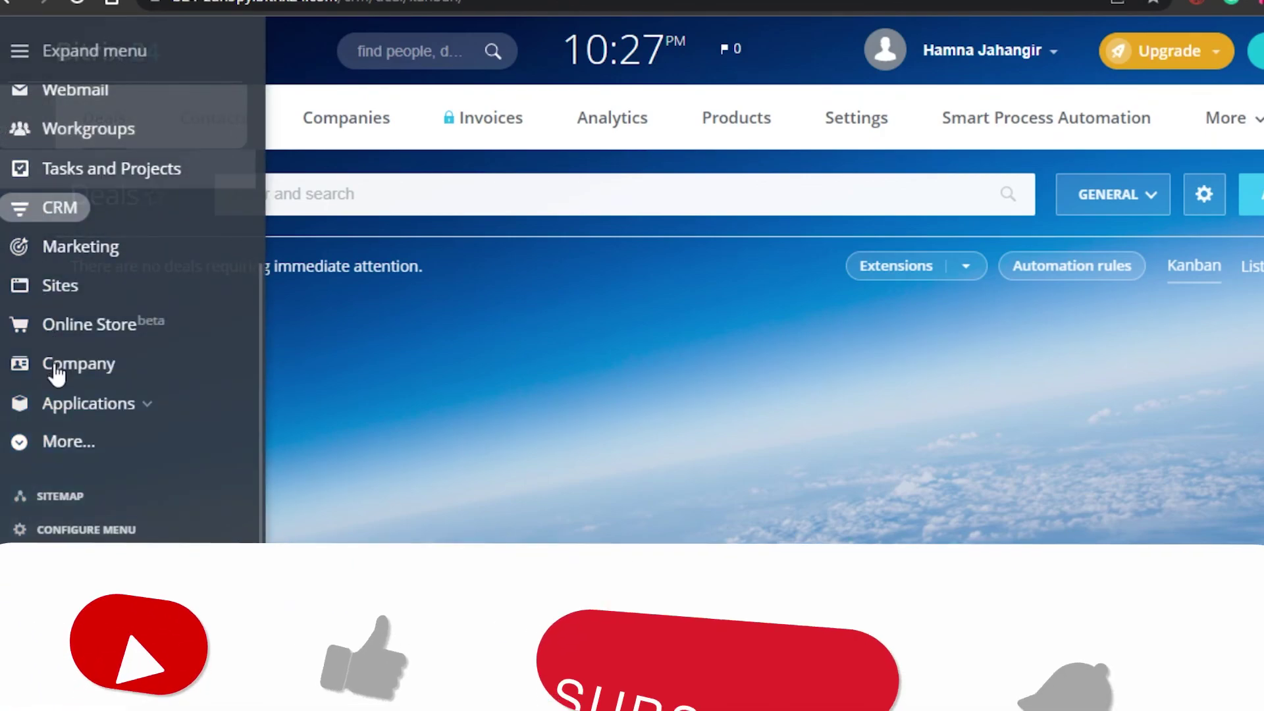